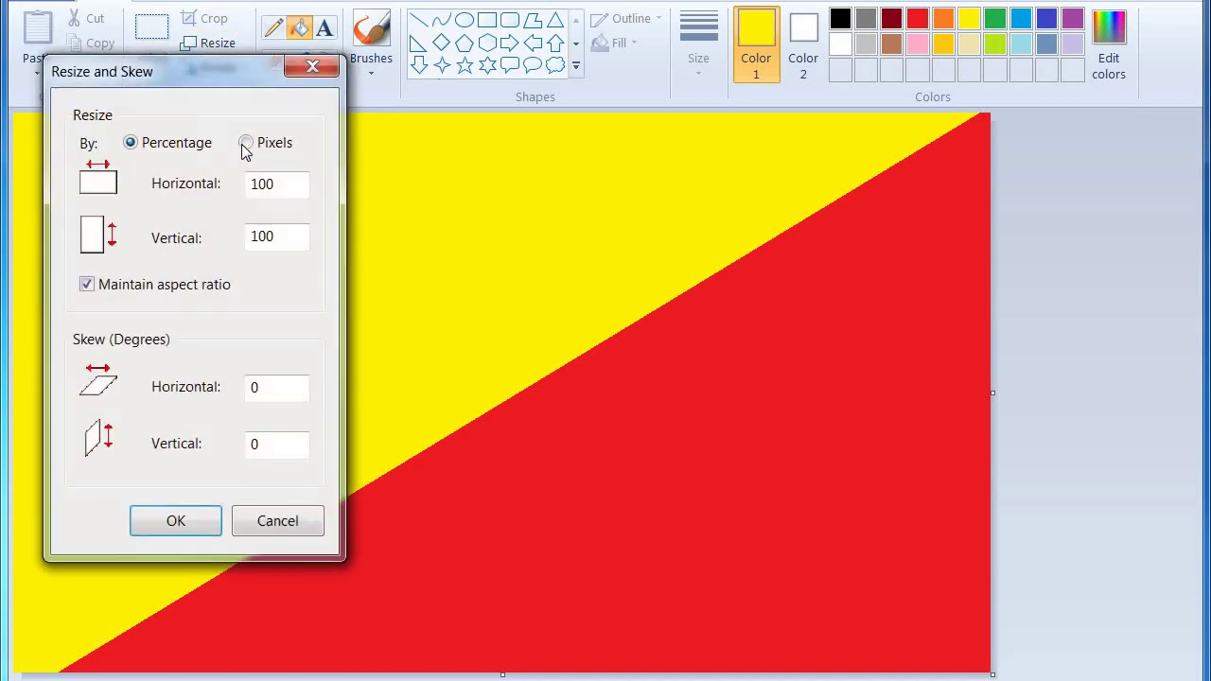
Copy the image's horizontal size in pixels and resize the image to 1 pixel wide with the aspect ratio unlocked.
click(246, 142)
click(136, 287)
click(268, 183)
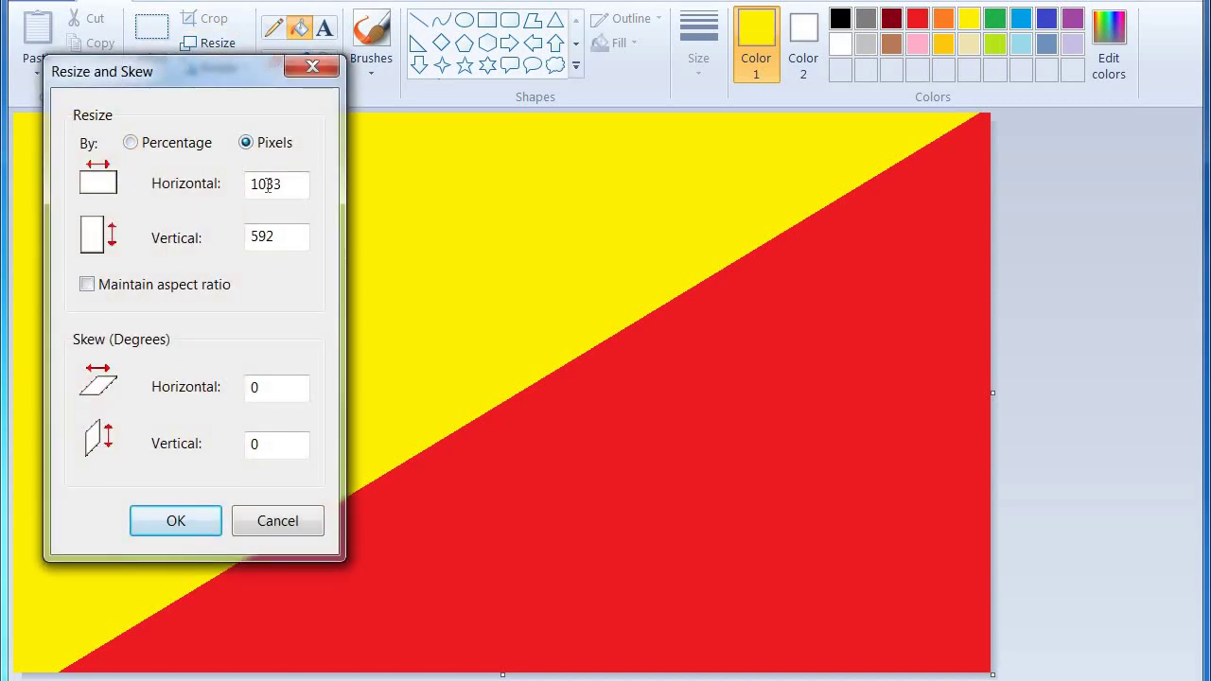
double_click(268, 183)
right_click(267, 182)
click(318, 253)
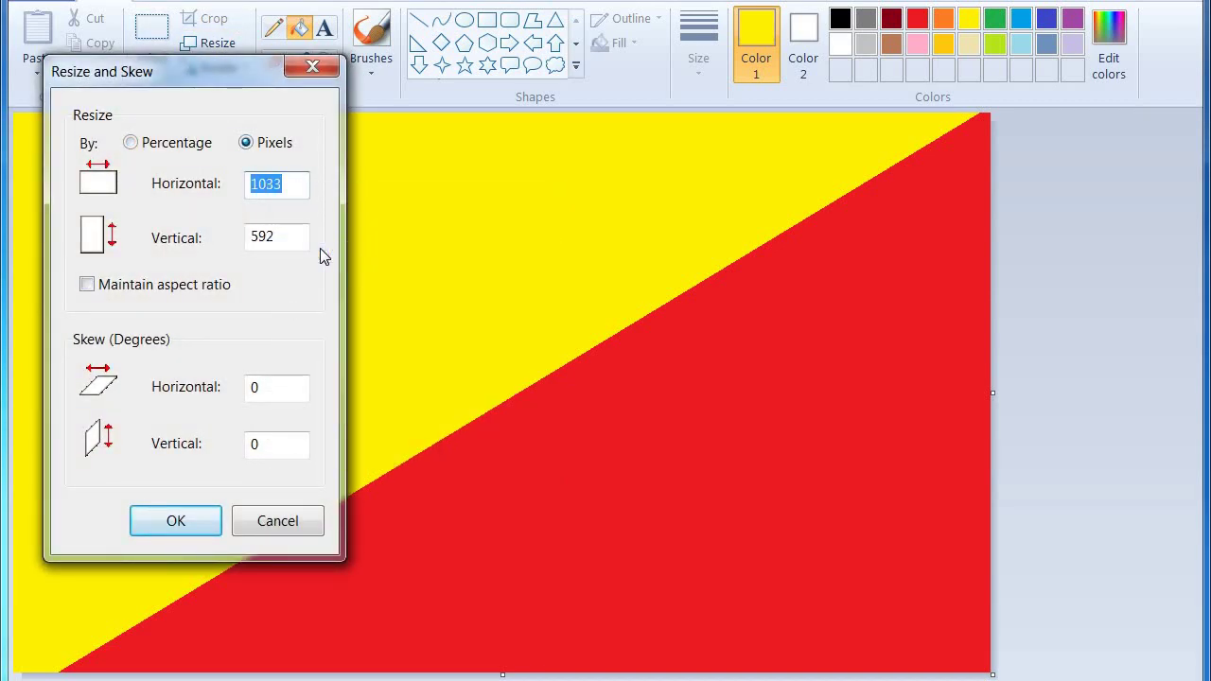
text(1)
key(Return)
Resize the image horizontally to the copied 1033 pixels with the aspect ratio unlocked.
click(217, 45)
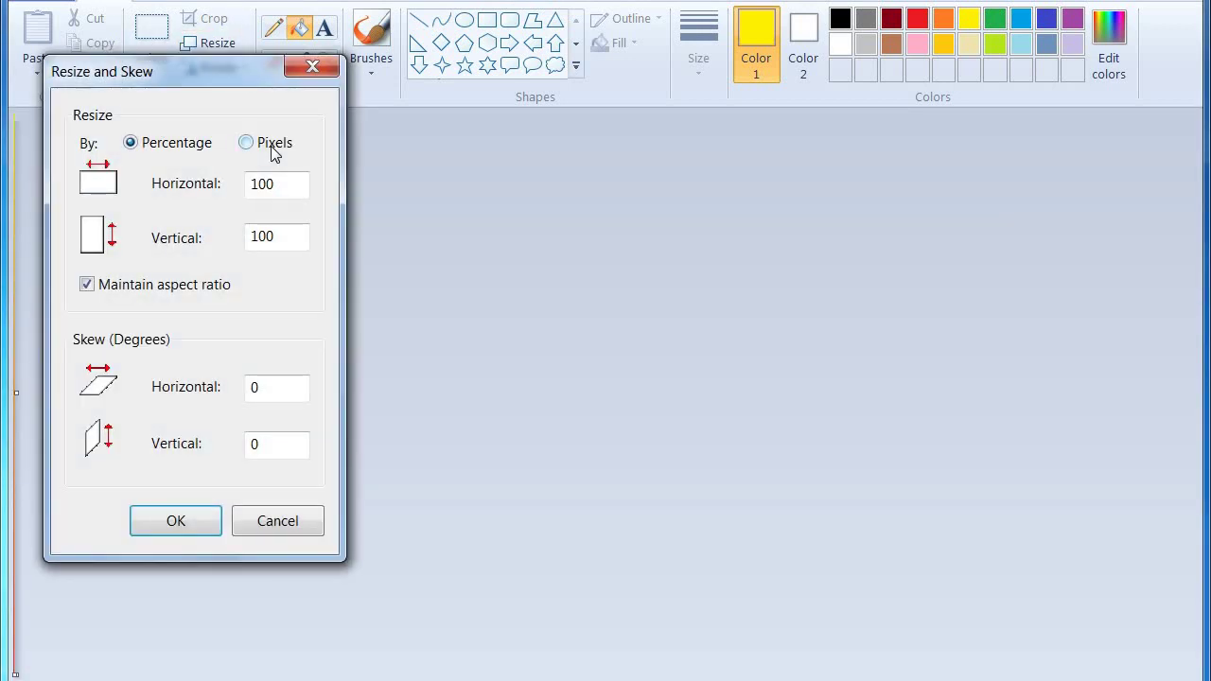
click(248, 143)
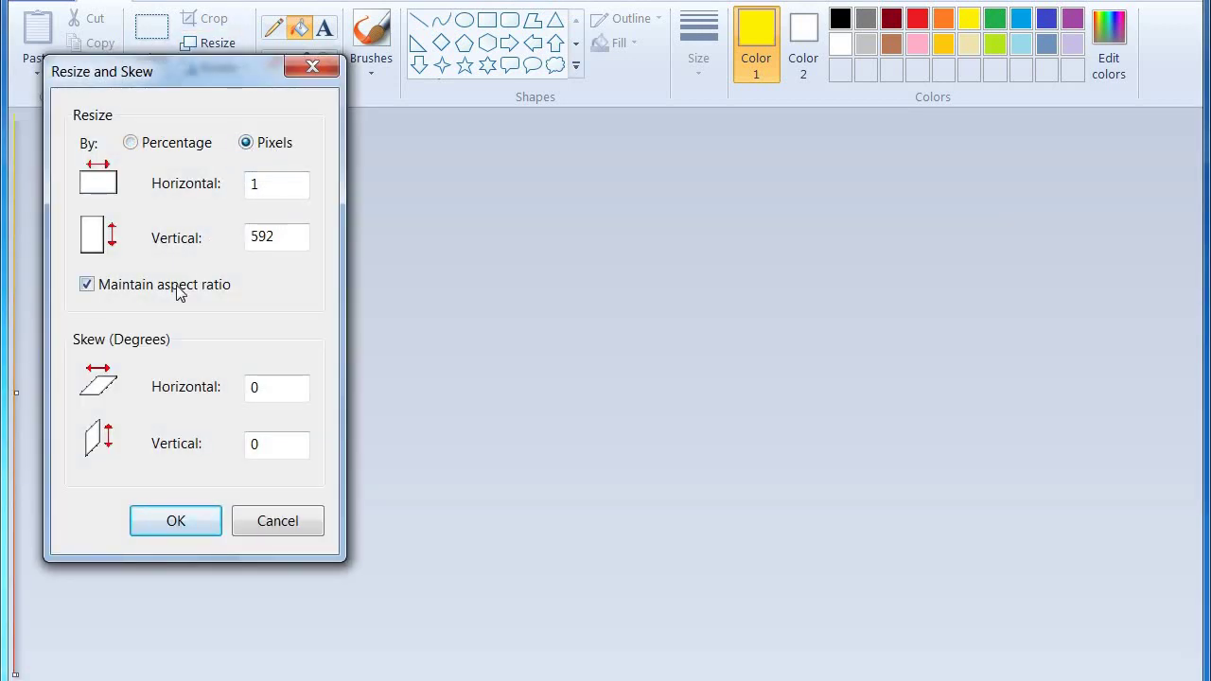
click(178, 286)
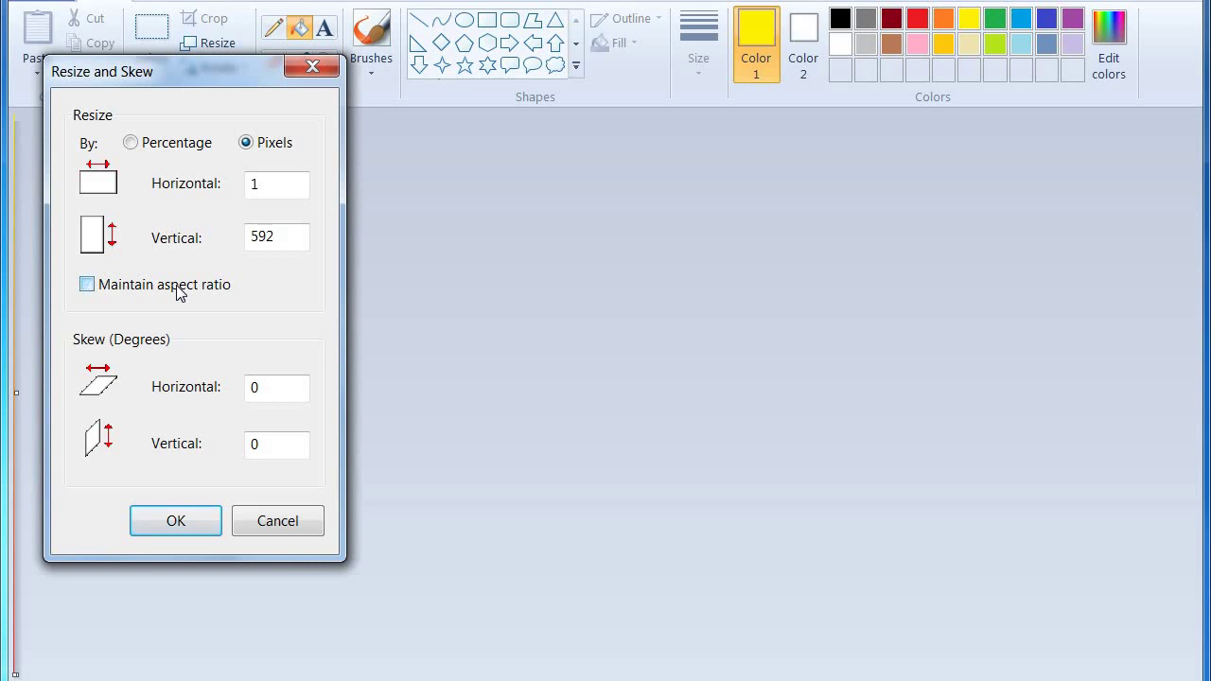
double_click(277, 182)
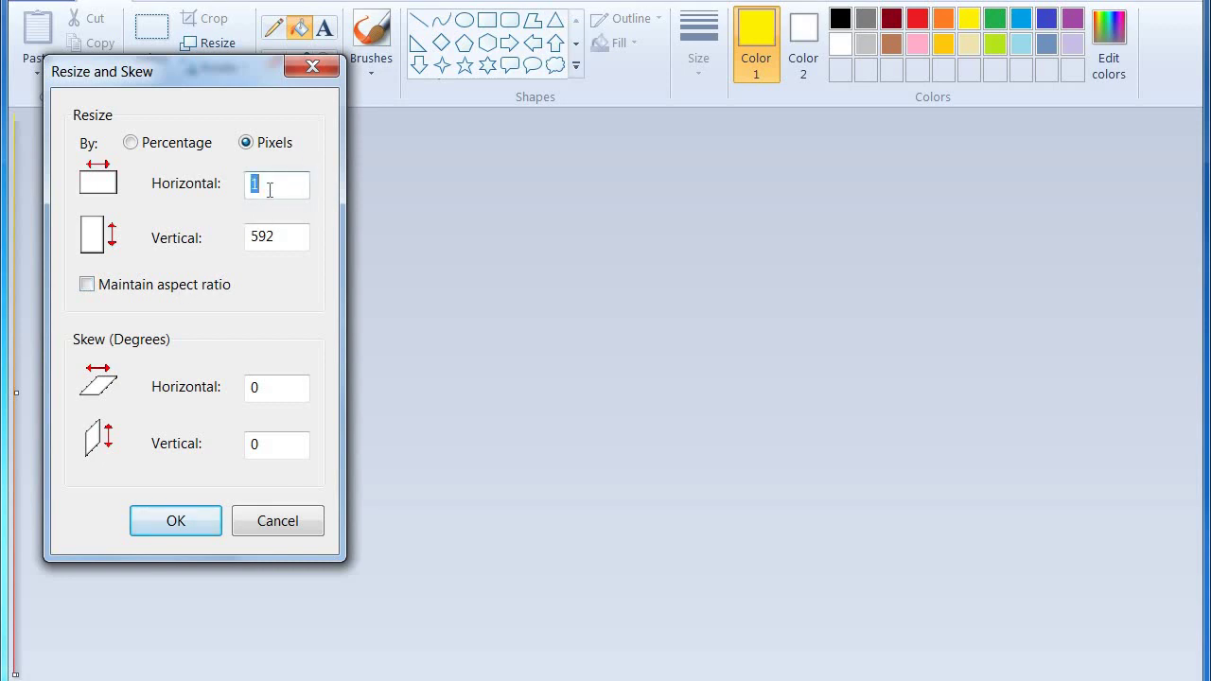
right_click(268, 189)
click(319, 280)
key(Return)
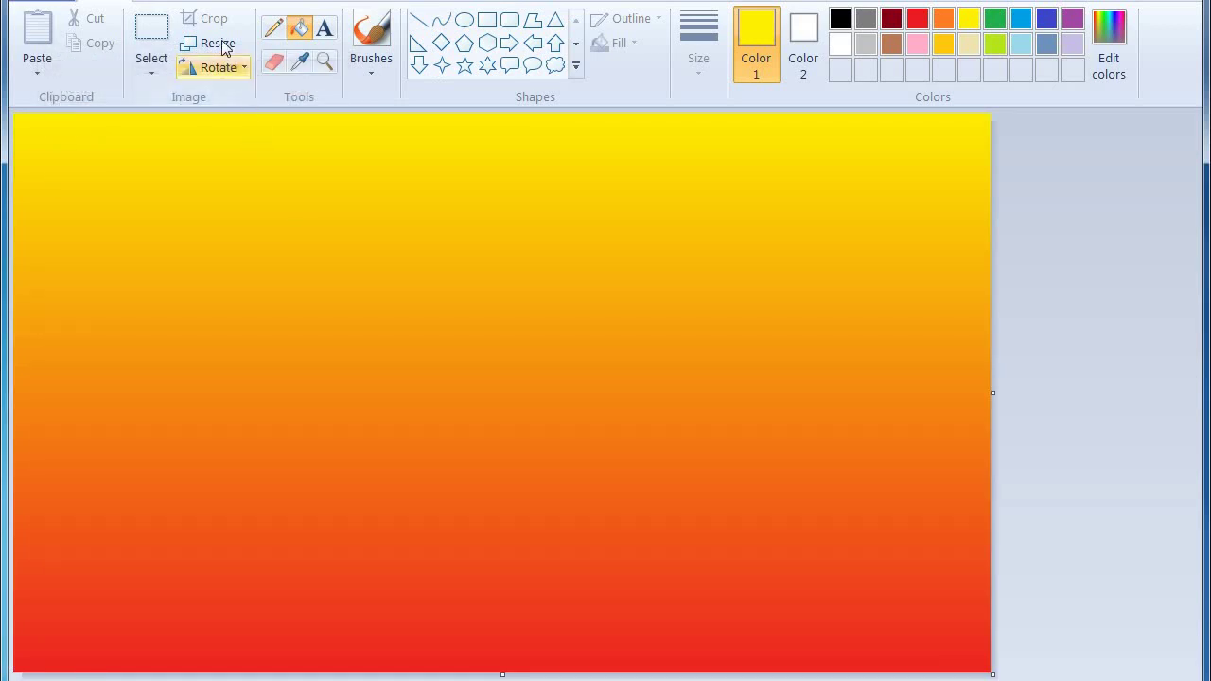
Copy the whole gradient image and shrink the selection's height to about the upper three quarters of the canvas.
click(159, 70)
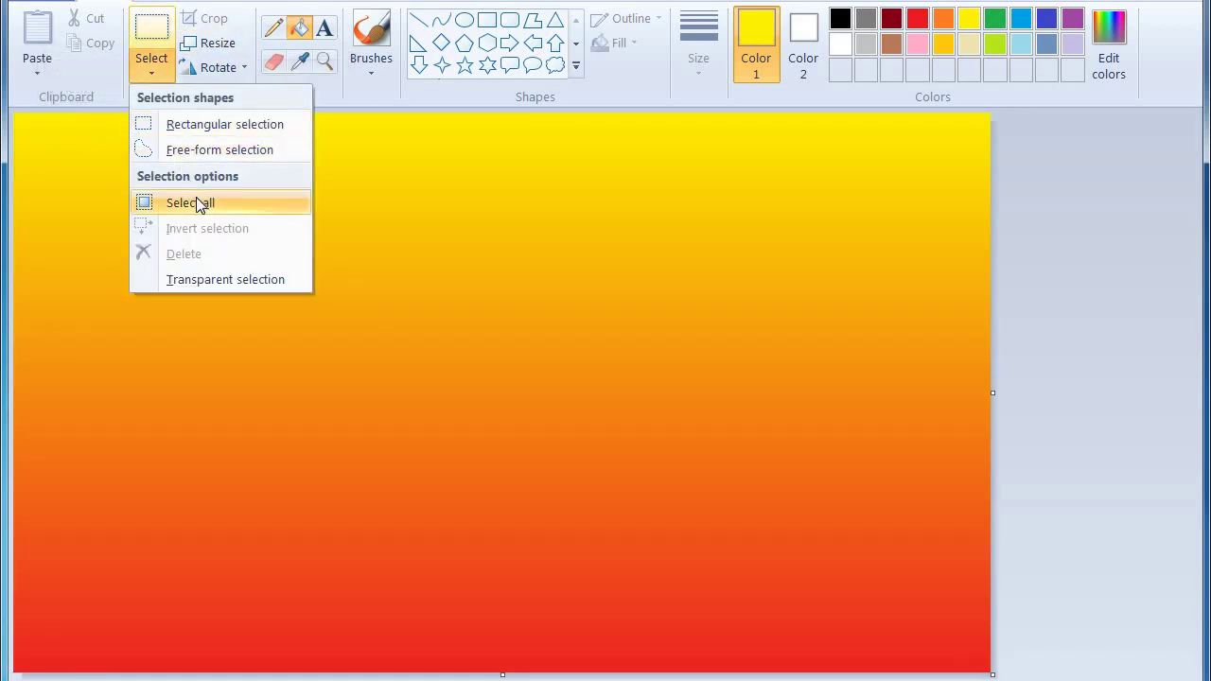
click(195, 199)
right_click(342, 231)
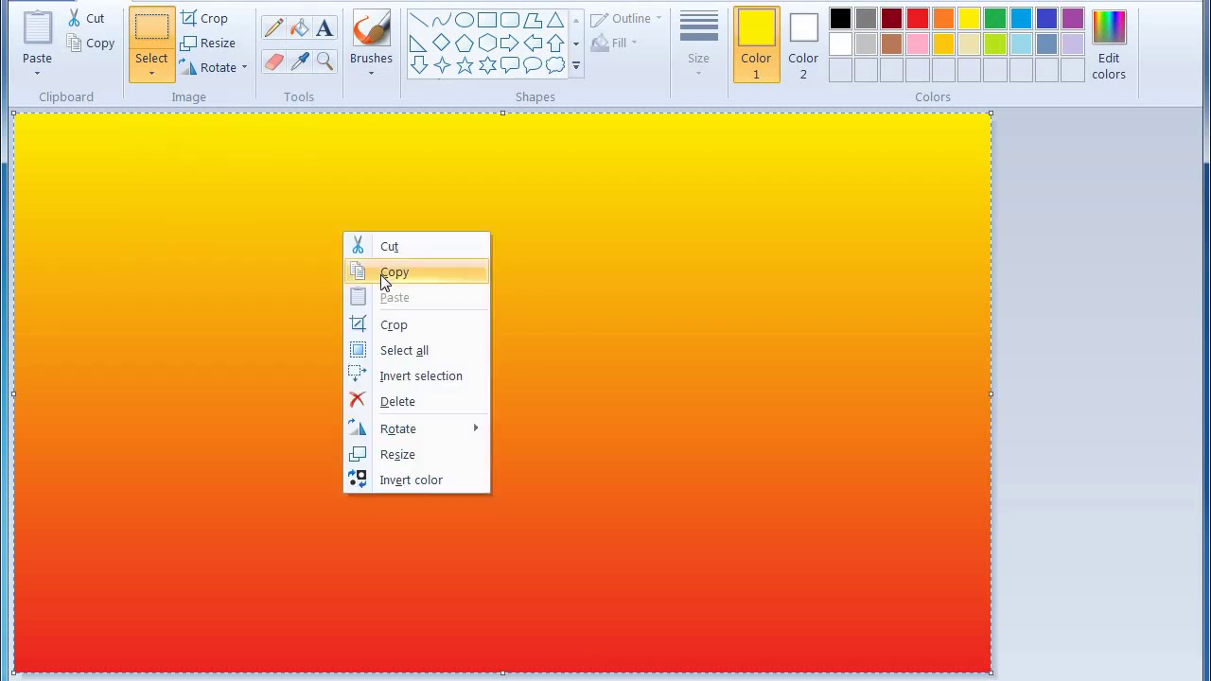
click(380, 274)
drag(501, 671, 527, 547)
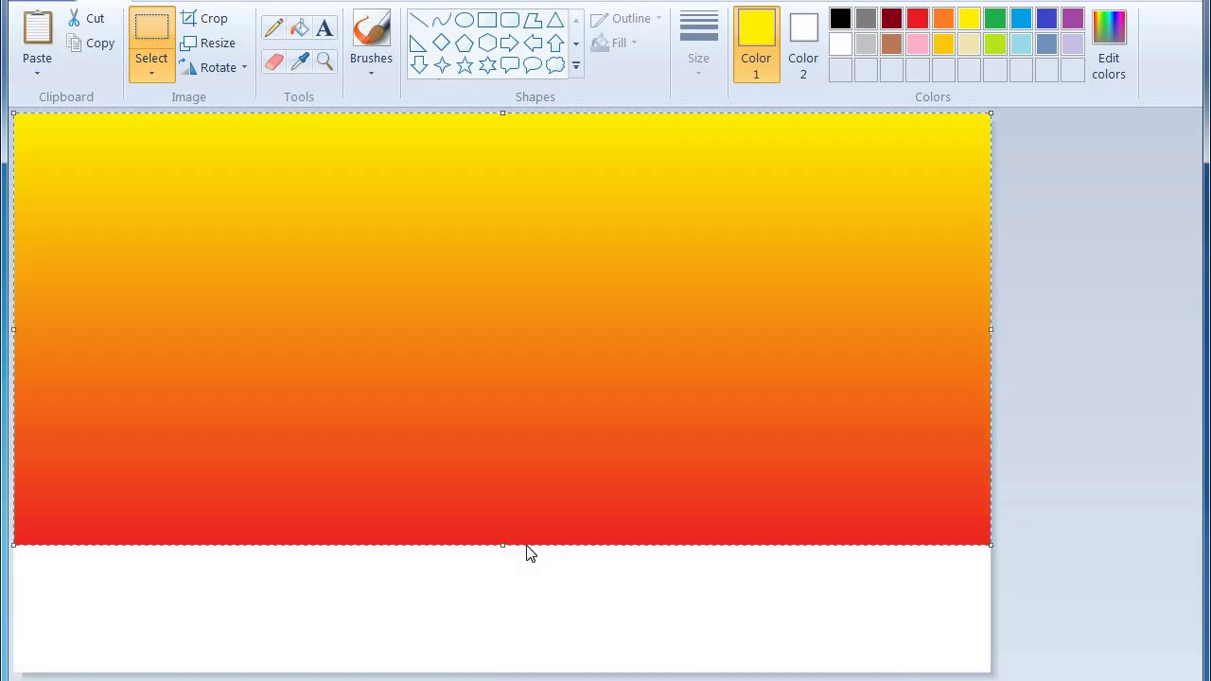
Paste the copied gradient and squash it vertically to fill the white strip below the sky, leaving no gap, and deselect it.
right_click(498, 434)
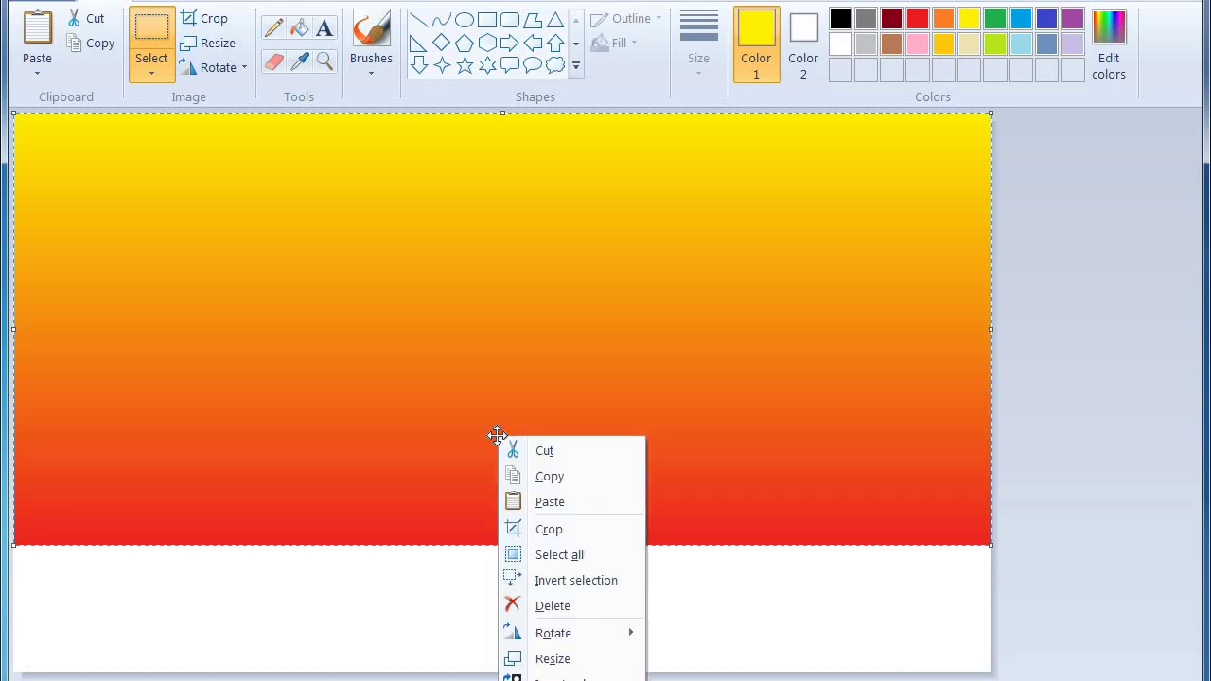
click(550, 497)
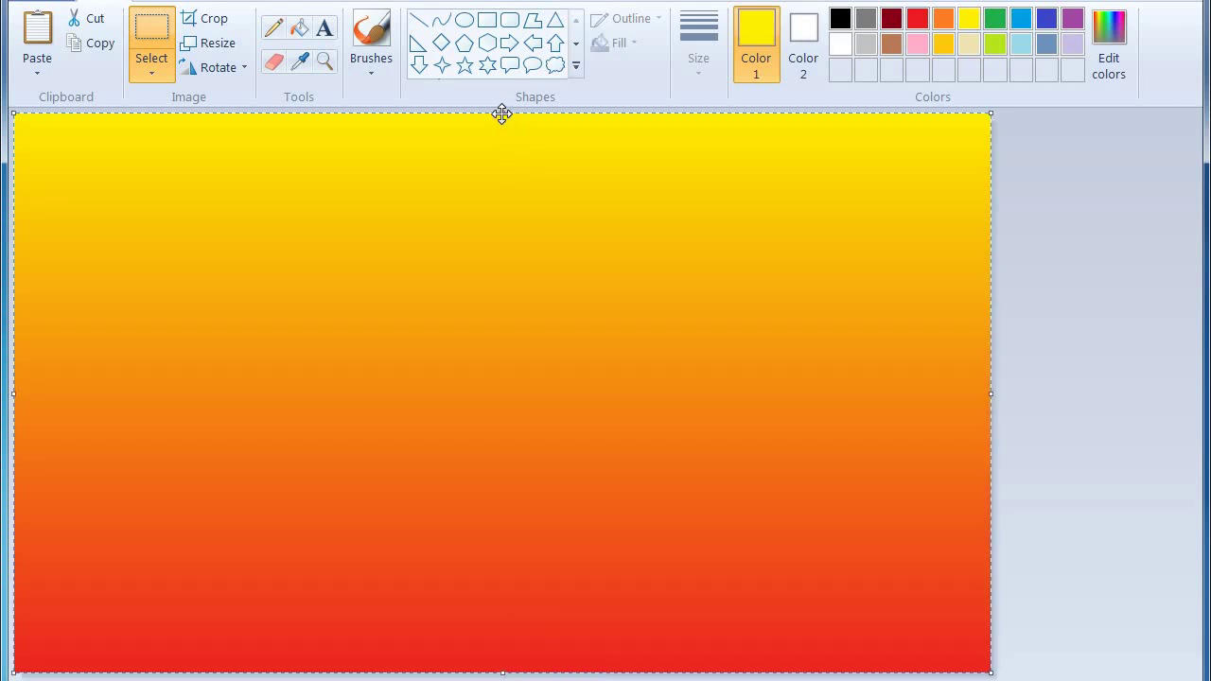
drag(501, 114, 504, 547)
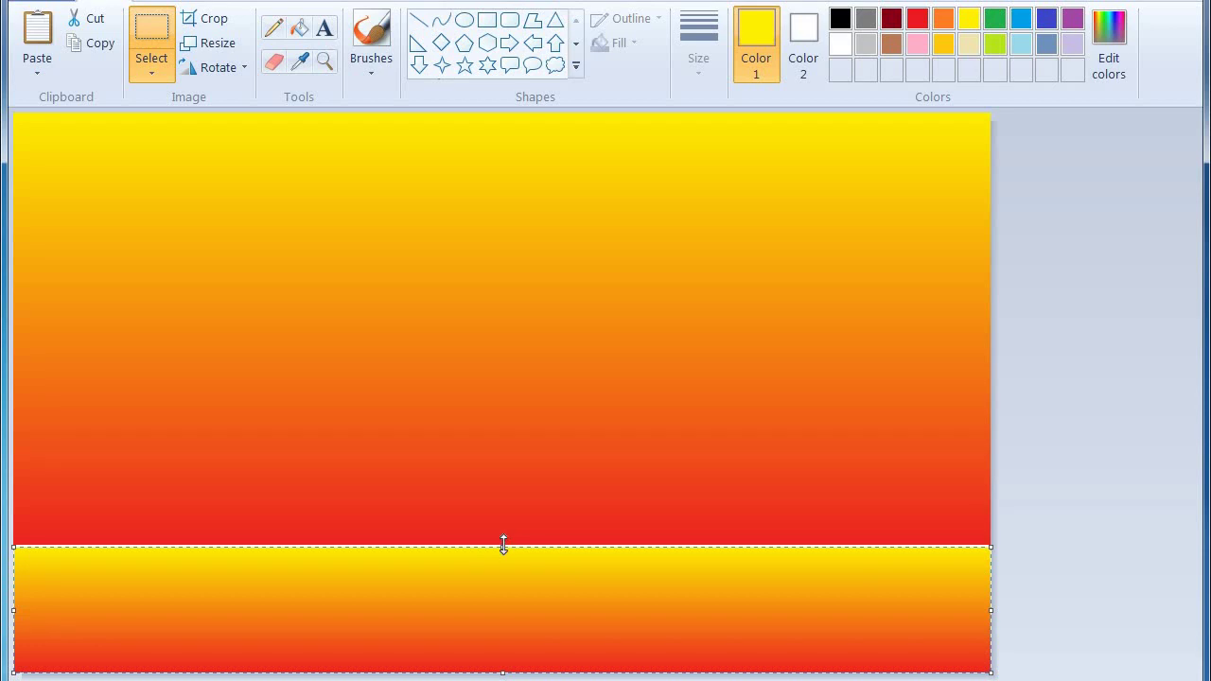
drag(503, 546, 504, 543)
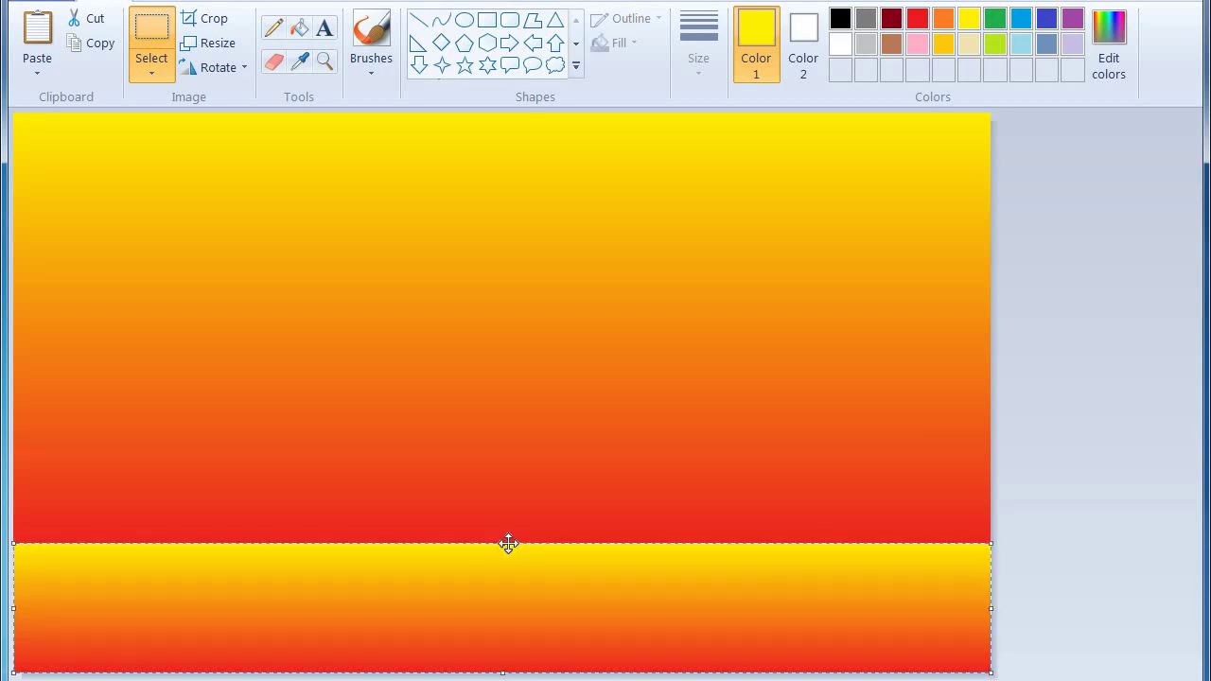
click(1078, 368)
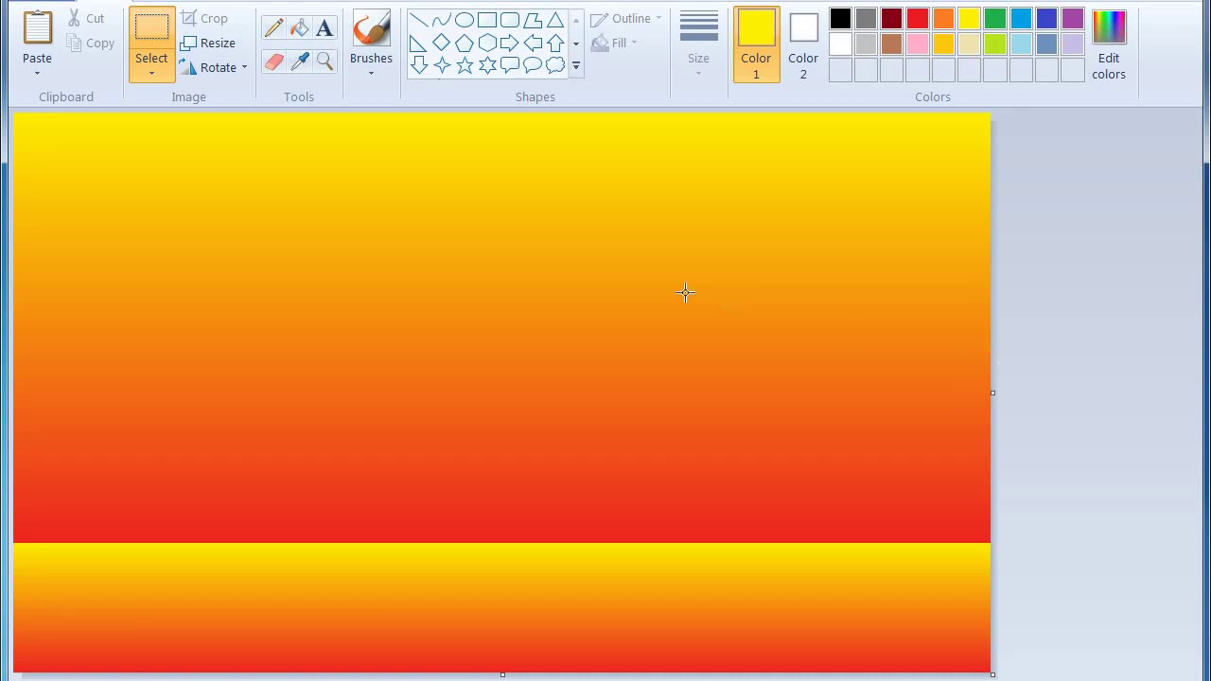
Draw a solid white circle as the sun, with white outline and fill, right of centre above the horizon.
click(465, 21)
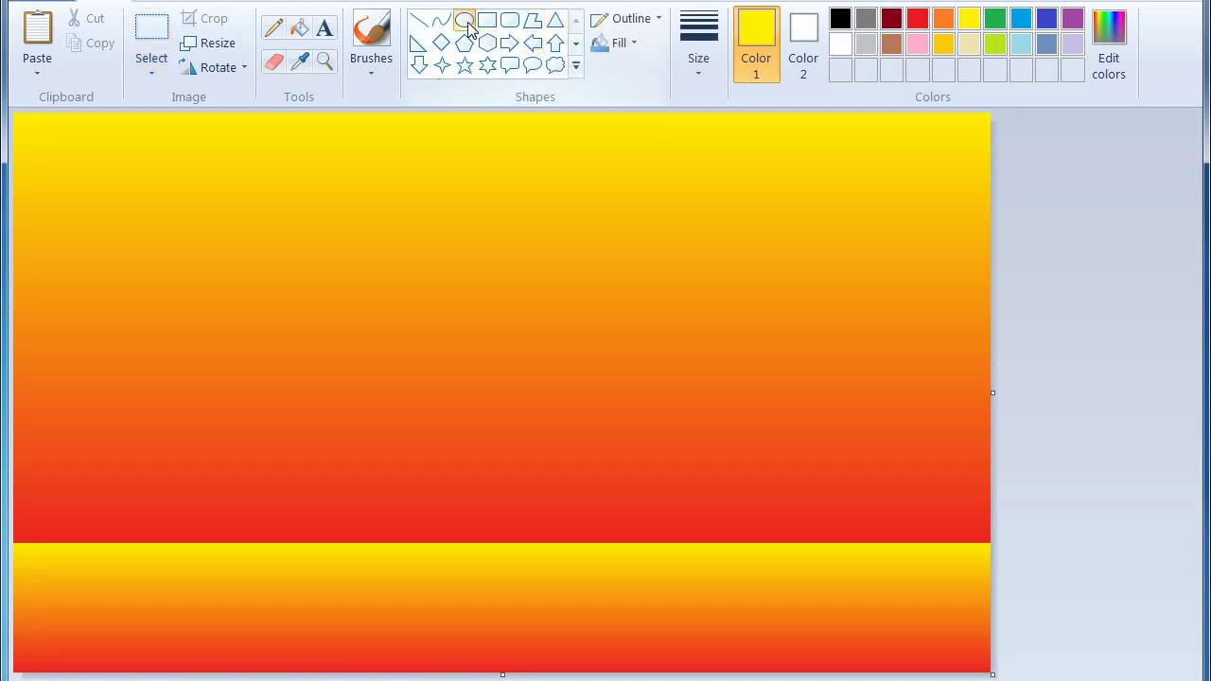
click(846, 39)
click(810, 37)
click(624, 42)
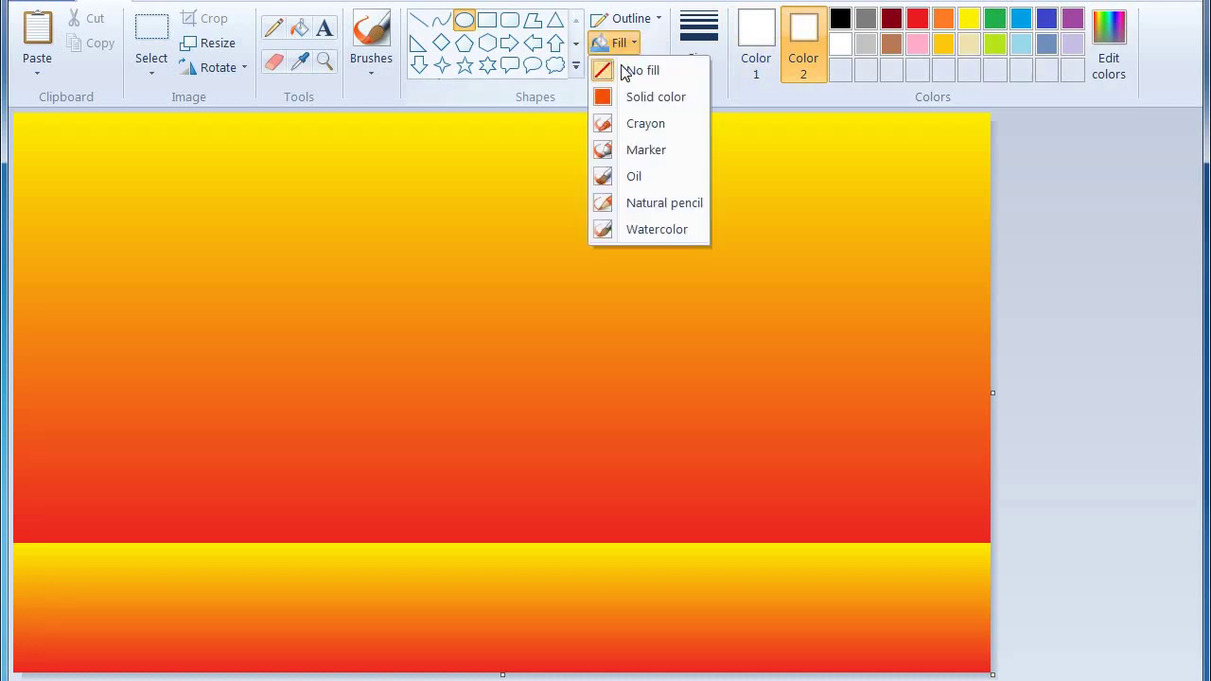
click(643, 95)
click(763, 59)
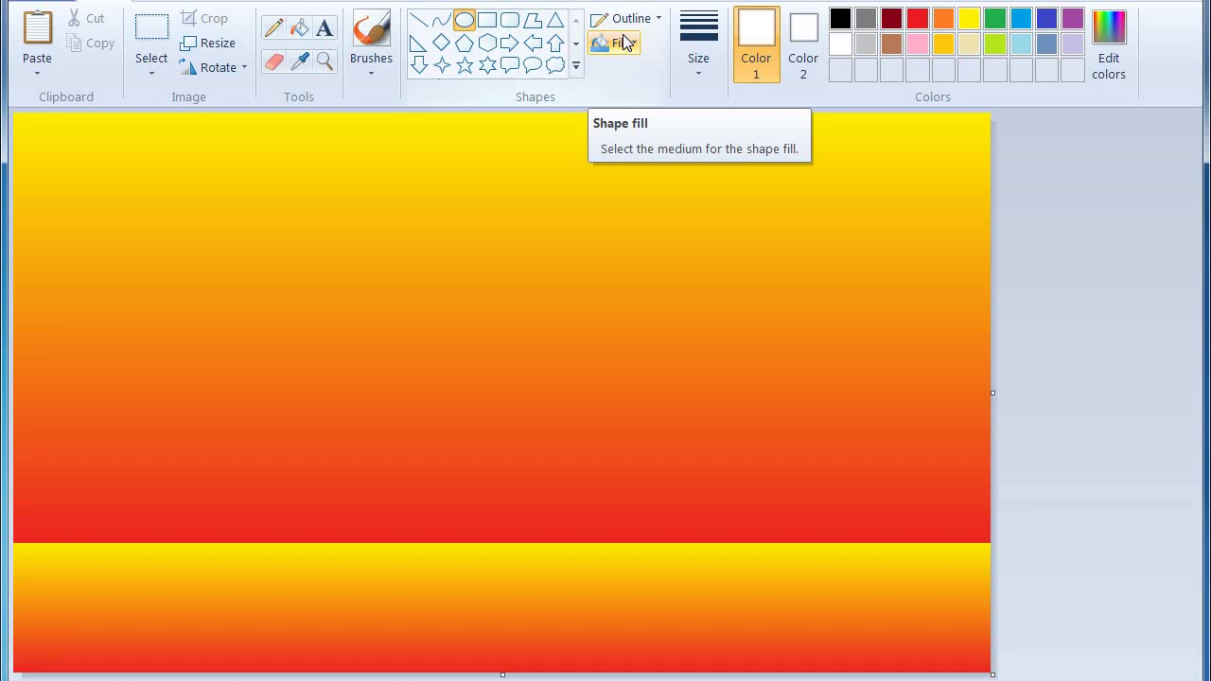
drag(544, 292, 707, 451)
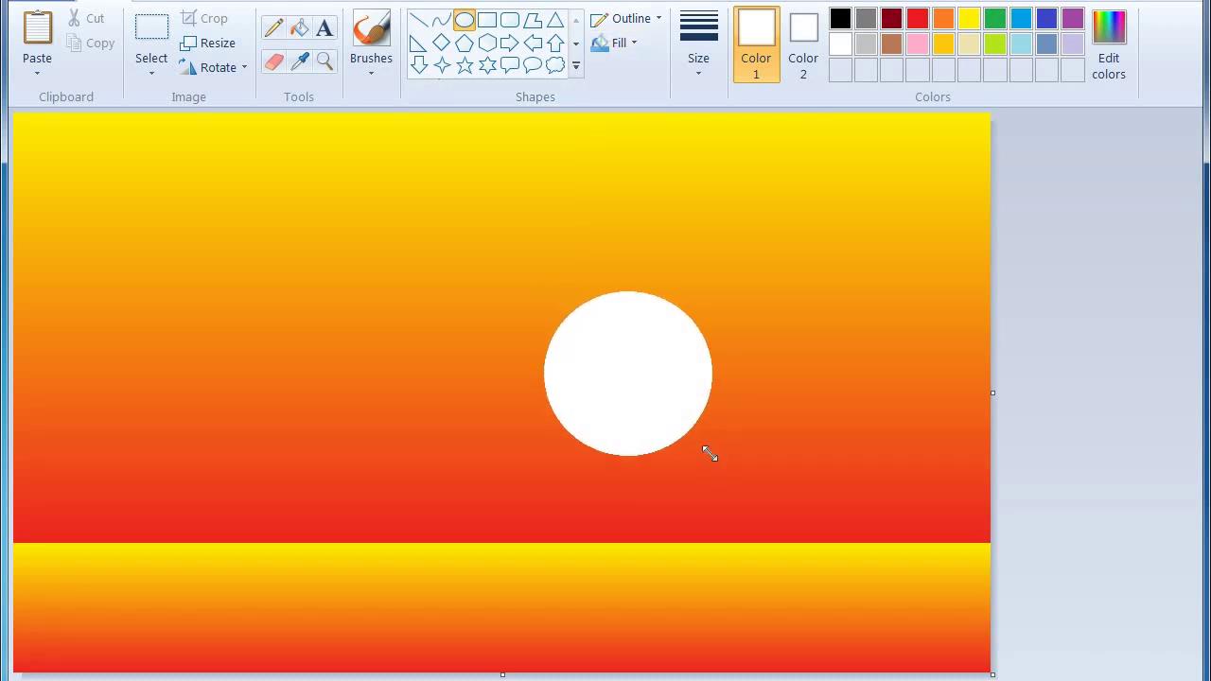
drag(667, 375, 734, 397)
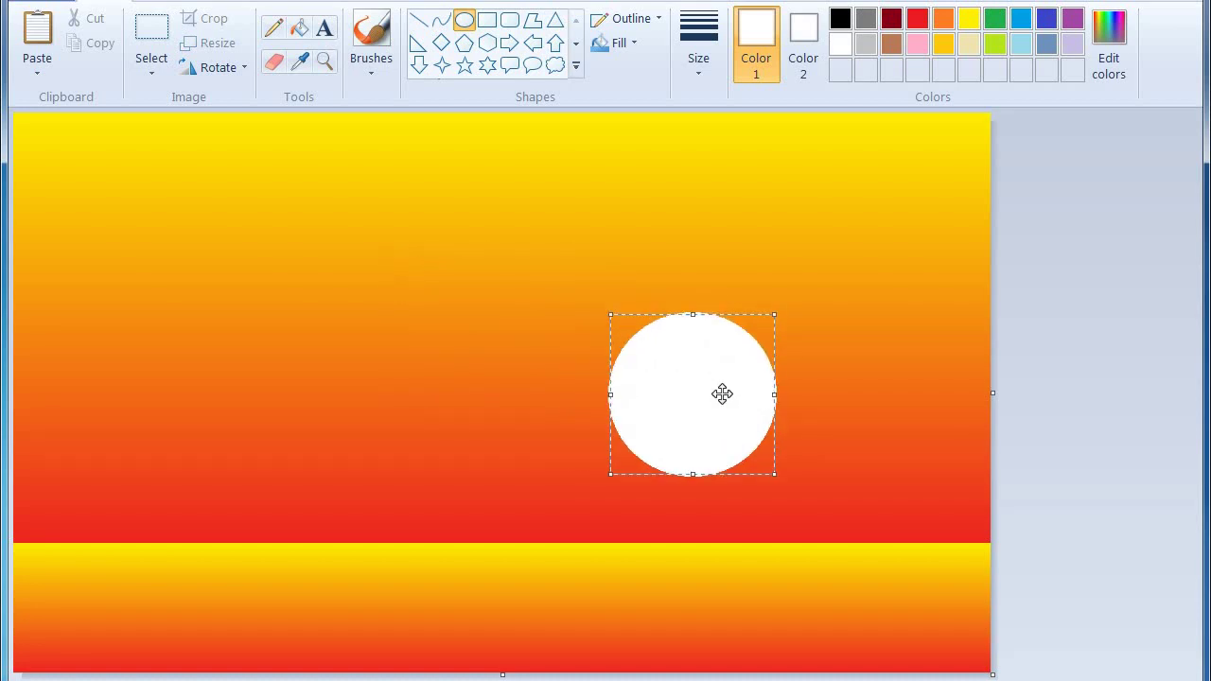
click(1114, 370)
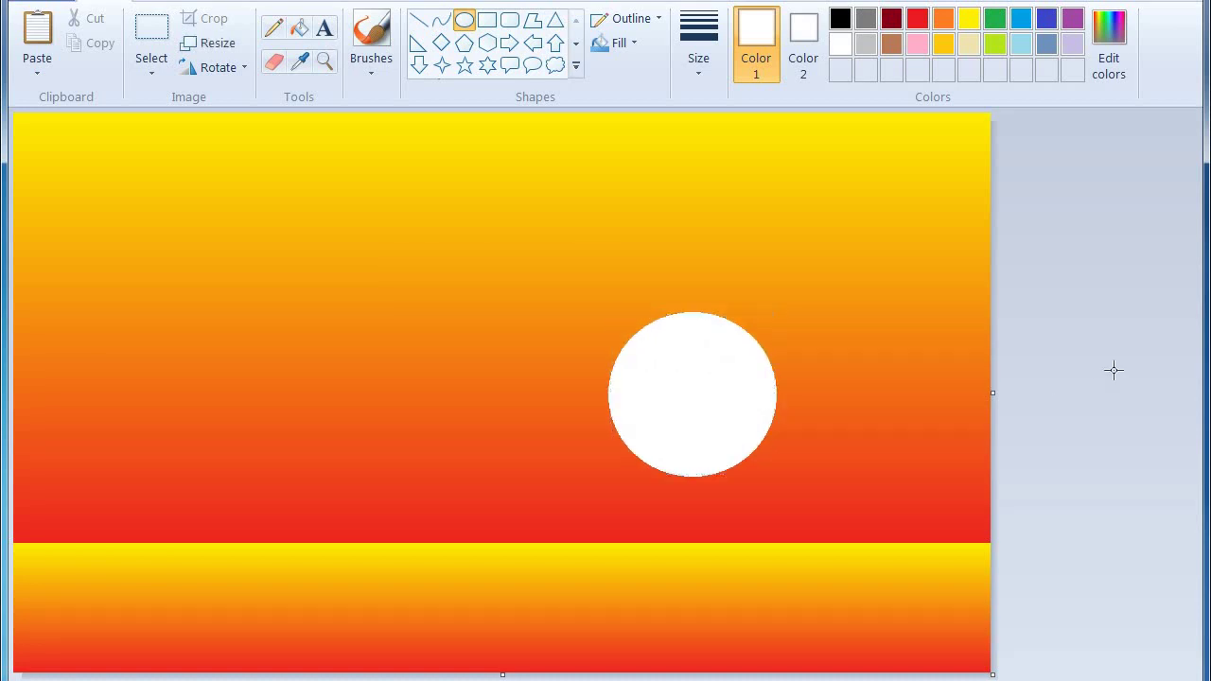
Paint a long black branch with the Oil brush in the second-thinnest size, from the sun's upper left to the canvas's left edge.
click(371, 59)
click(376, 84)
click(375, 111)
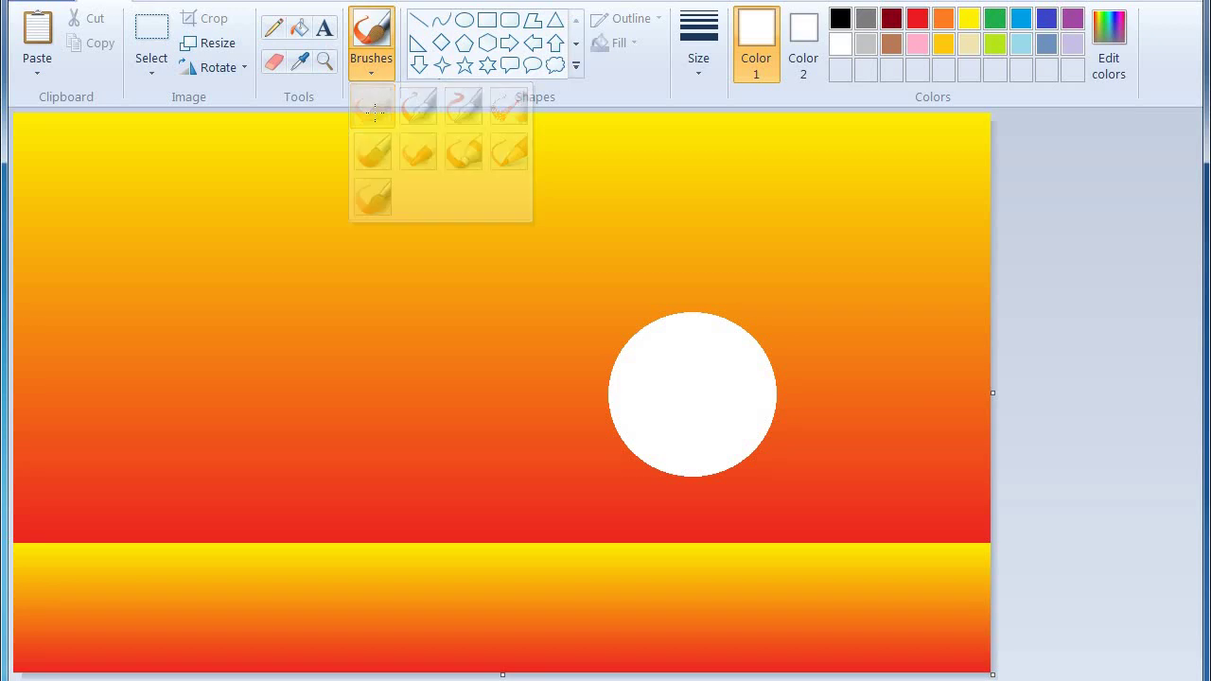
click(379, 76)
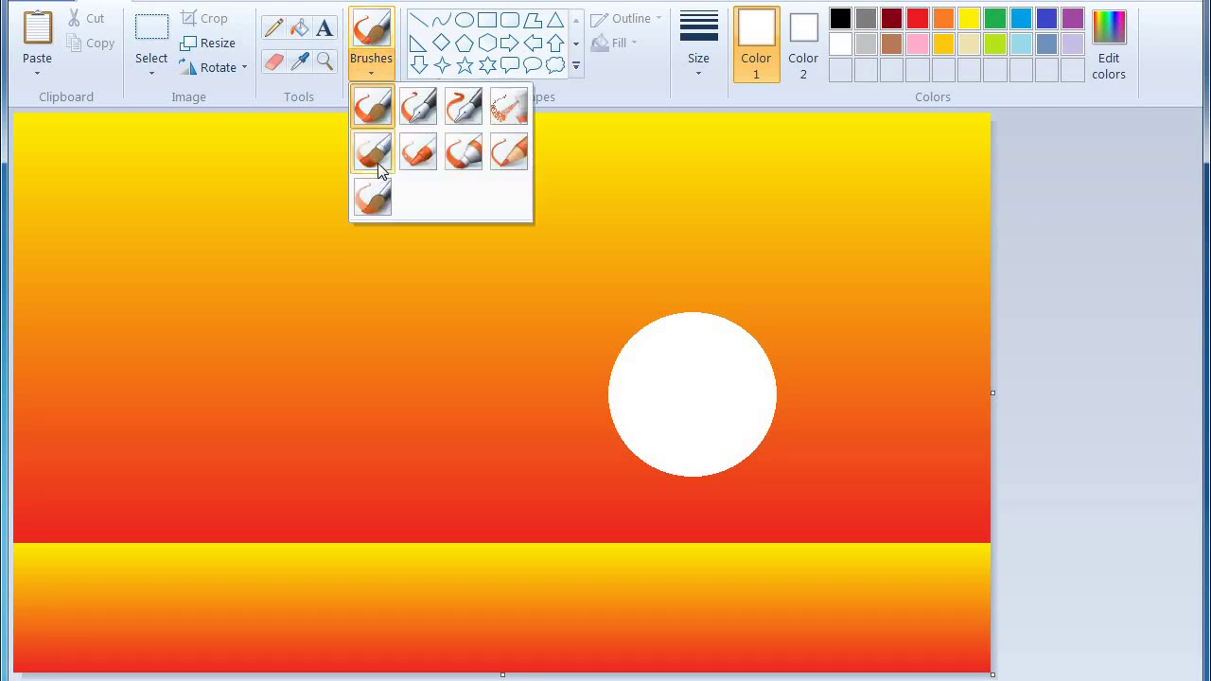
click(376, 159)
click(698, 52)
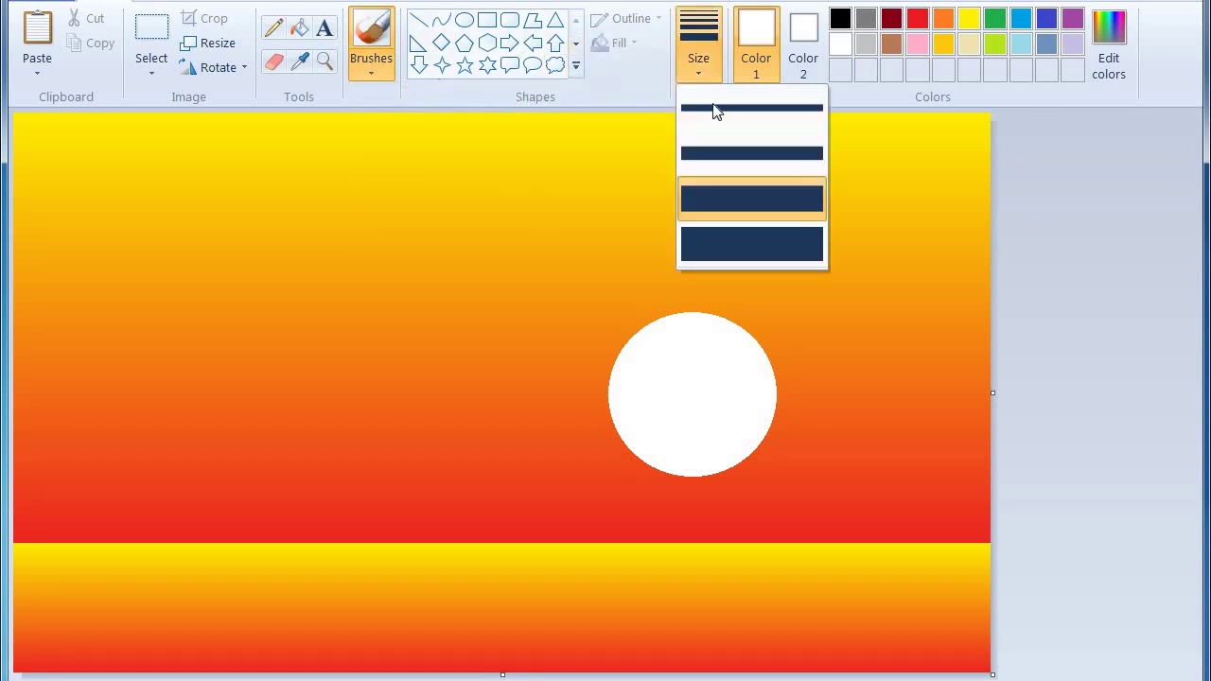
click(713, 111)
click(839, 21)
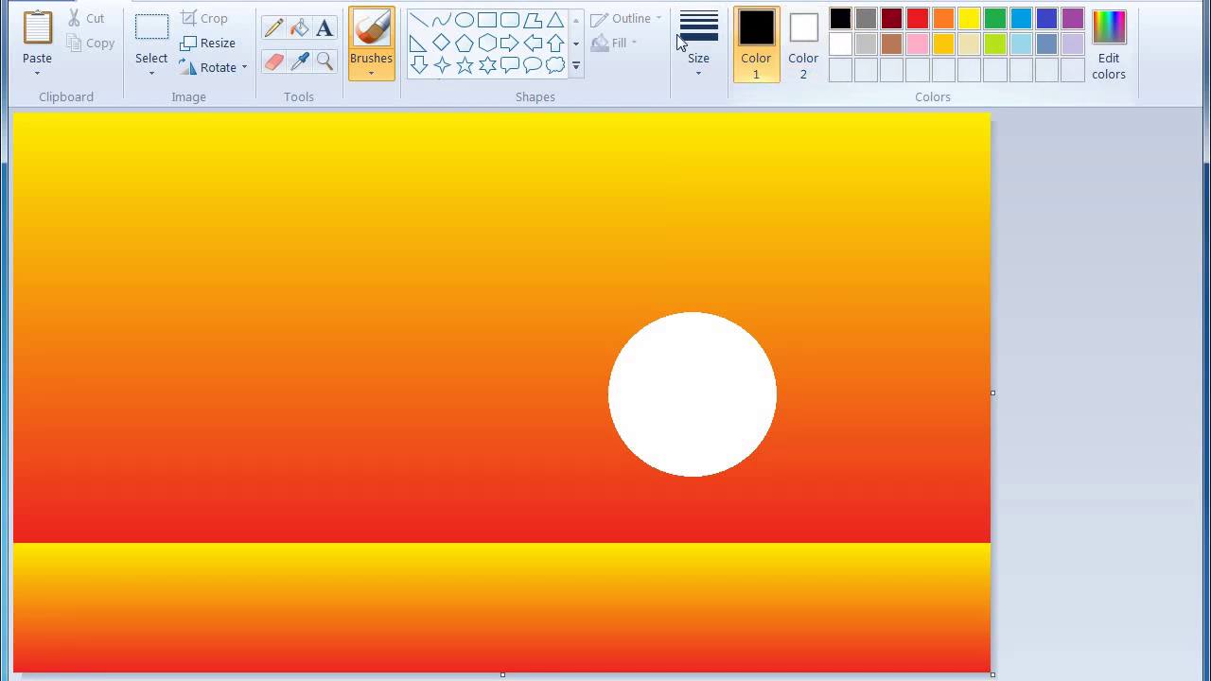
click(698, 49)
click(717, 153)
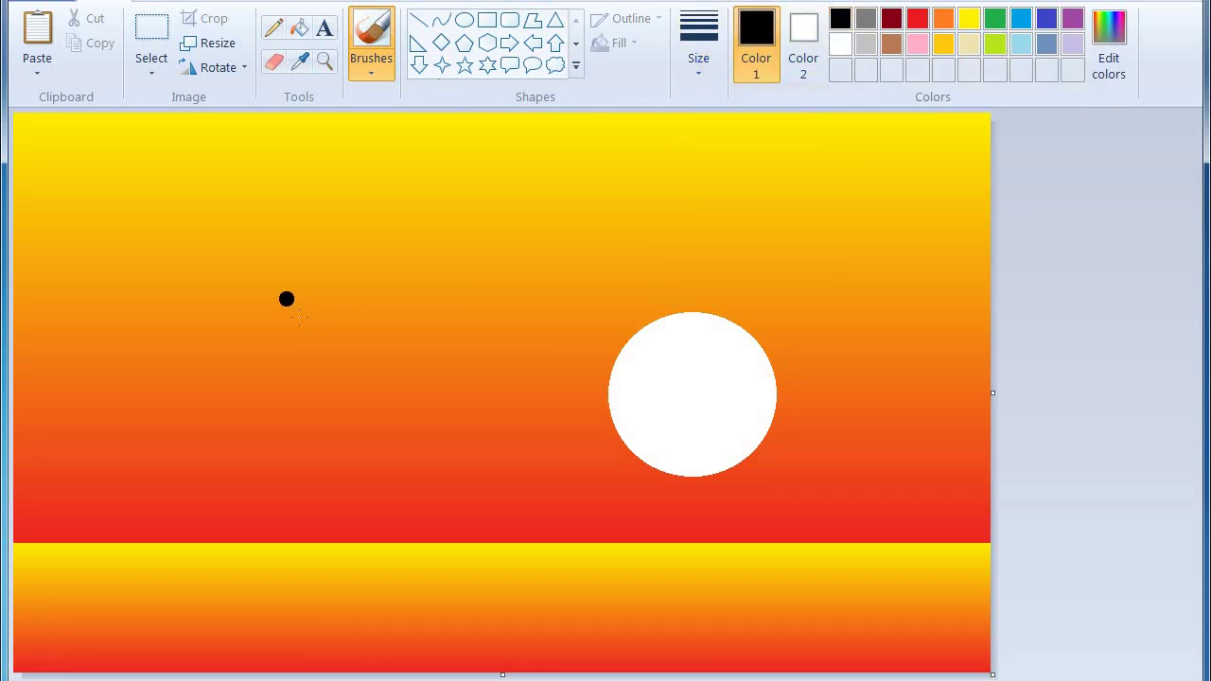
mouse_move(594, 329)
mouse_down()
mouse_move(523, 286)
mouse_move(111, 202)
mouse_move(13, 157)
mouse_up()
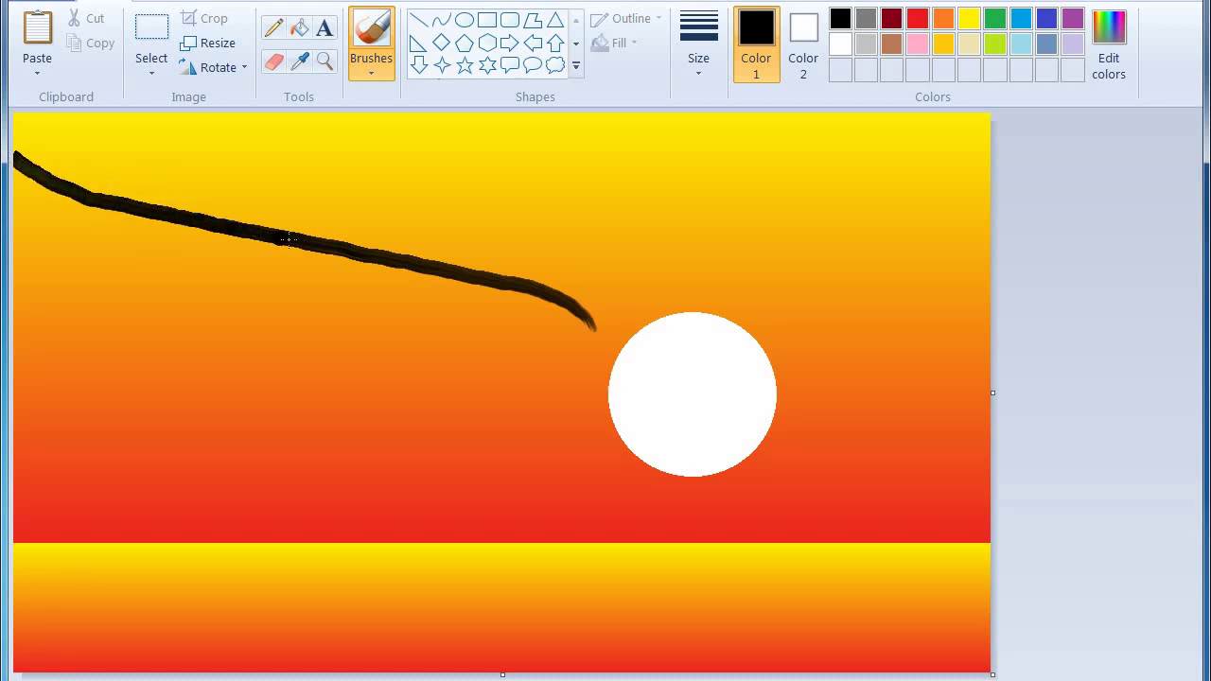
Paint a second black branch above the first, joining it near the canvas's upper-left corner, and fill in the thick base.
drag(505, 228, 180, 220)
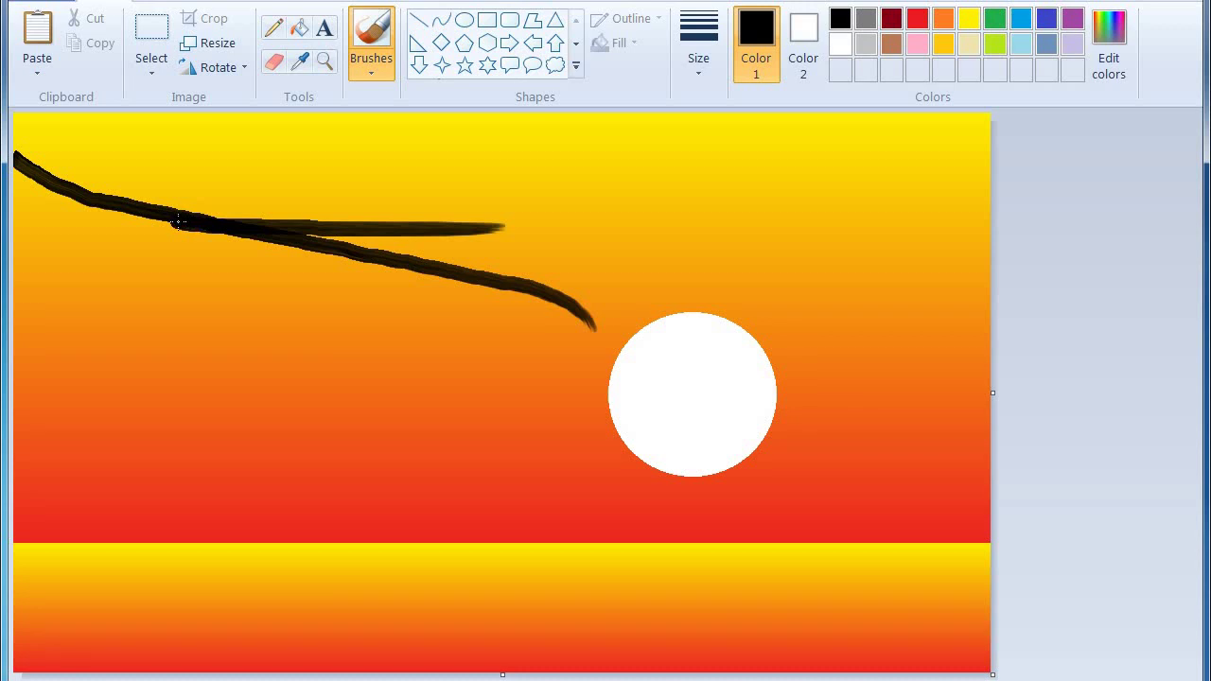
key(ctrl+z)
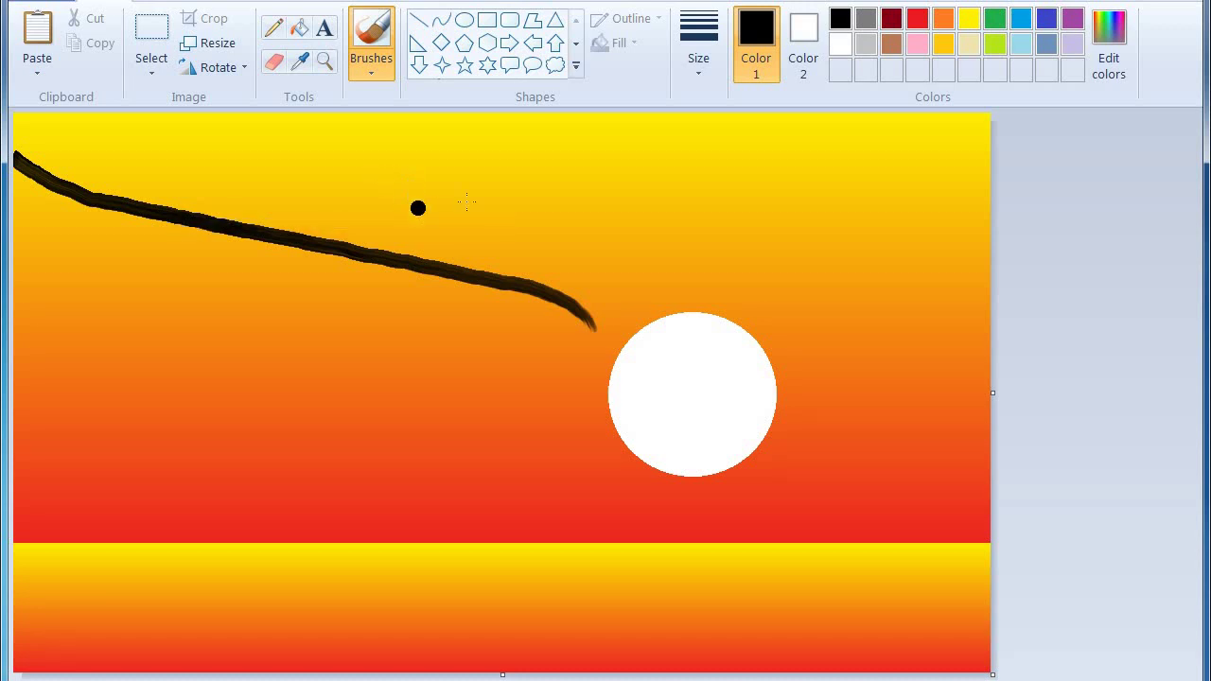
mouse_move(465, 198)
mouse_down()
mouse_move(219, 211)
mouse_move(119, 193)
mouse_move(19, 147)
mouse_move(15, 138)
mouse_move(28, 149)
mouse_move(20, 118)
mouse_move(16, 128)
mouse_move(49, 162)
mouse_move(106, 187)
mouse_up()
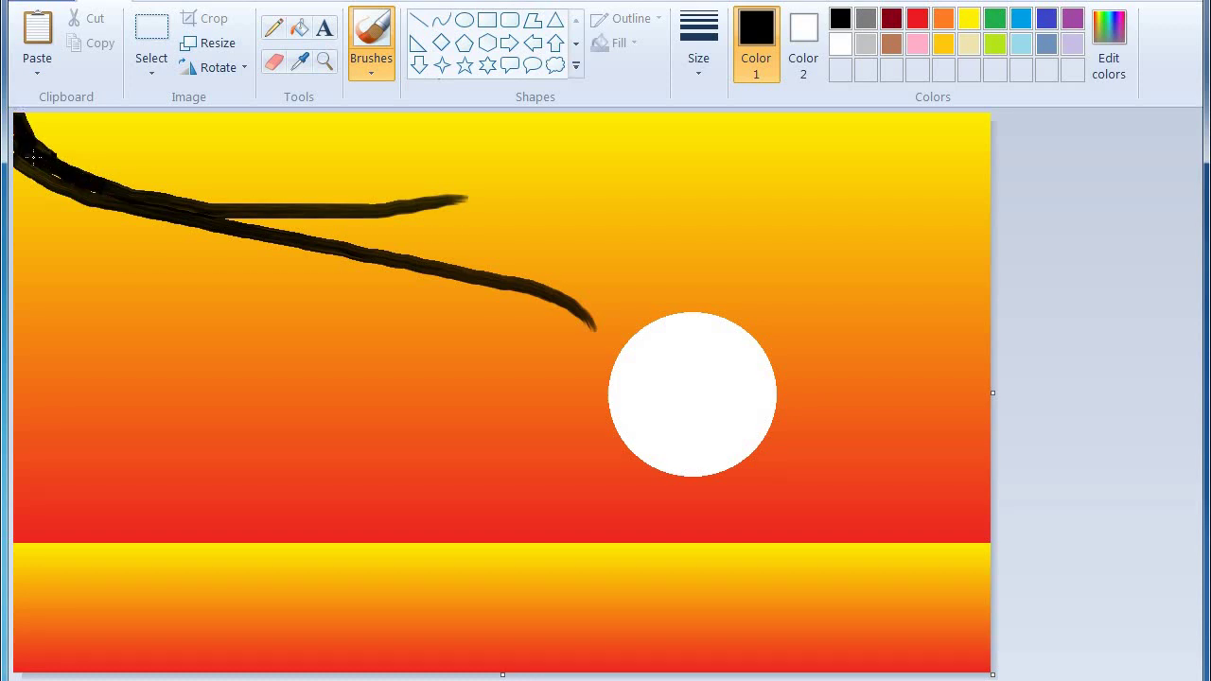
mouse_move(34, 156)
mouse_down()
mouse_move(94, 191)
mouse_move(15, 152)
mouse_up()
mouse_move(102, 189)
mouse_down()
mouse_move(142, 193)
mouse_move(91, 197)
mouse_up()
Paint four thin black twigs with the thinnest brush size, extending both branch tips and forking off the lower branch.
click(715, 31)
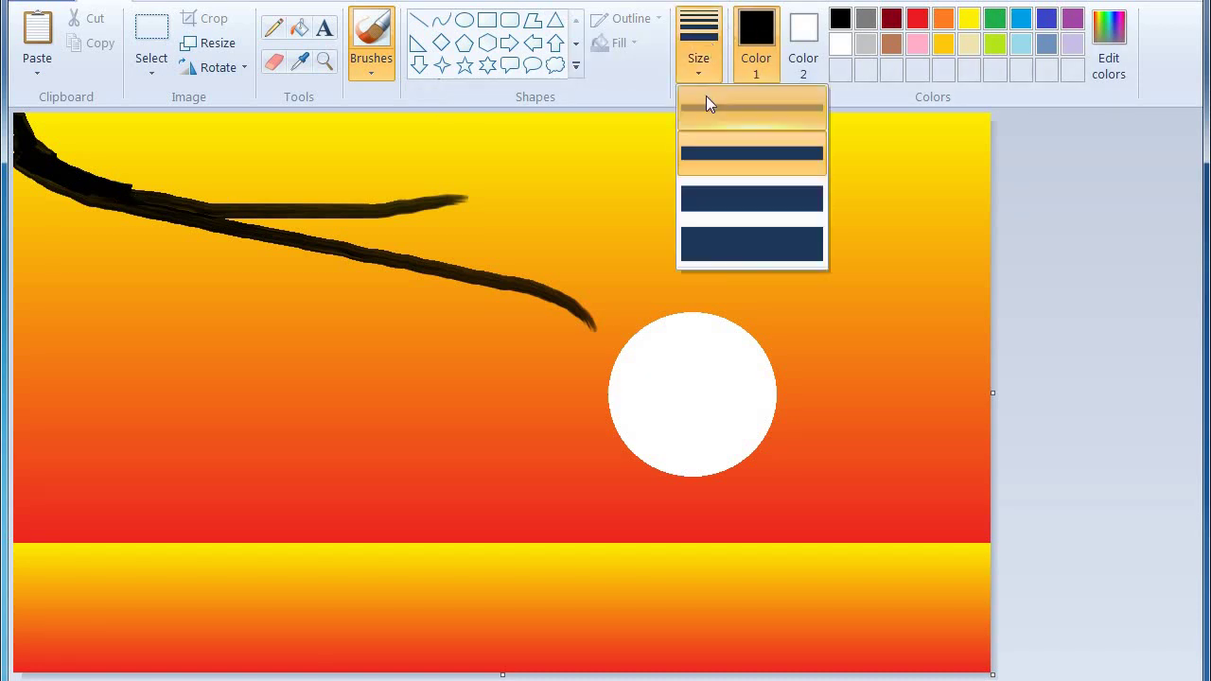
click(706, 96)
drag(572, 179, 421, 199)
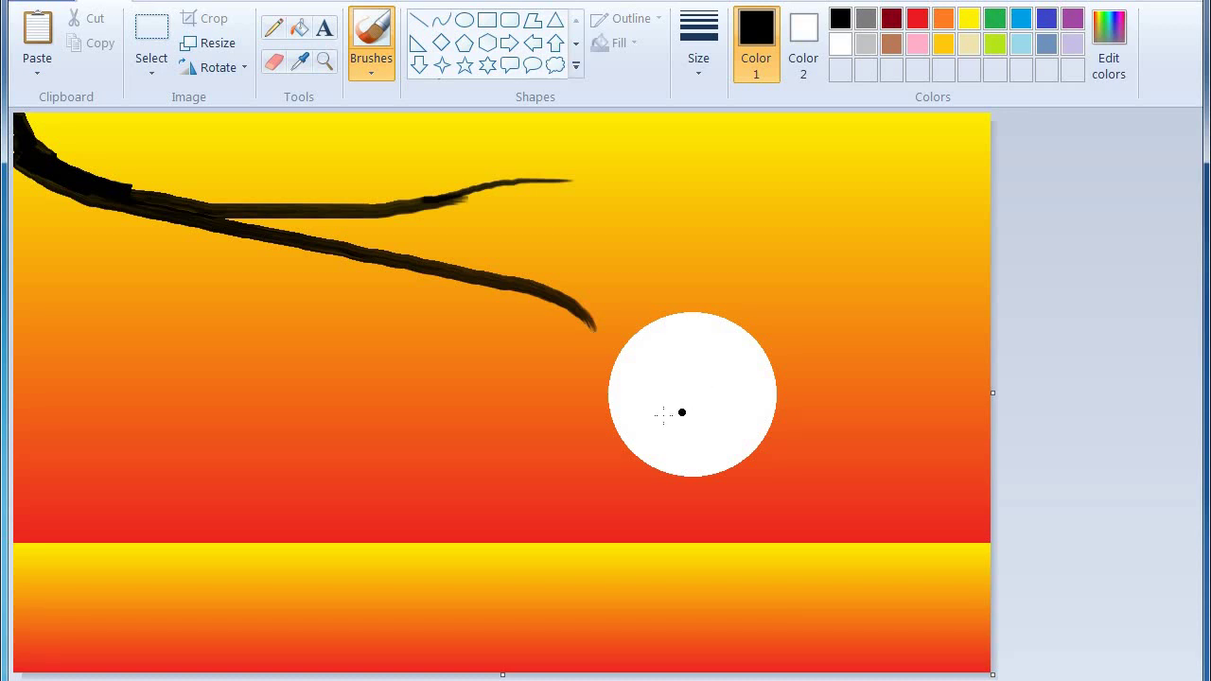
drag(630, 421, 578, 307)
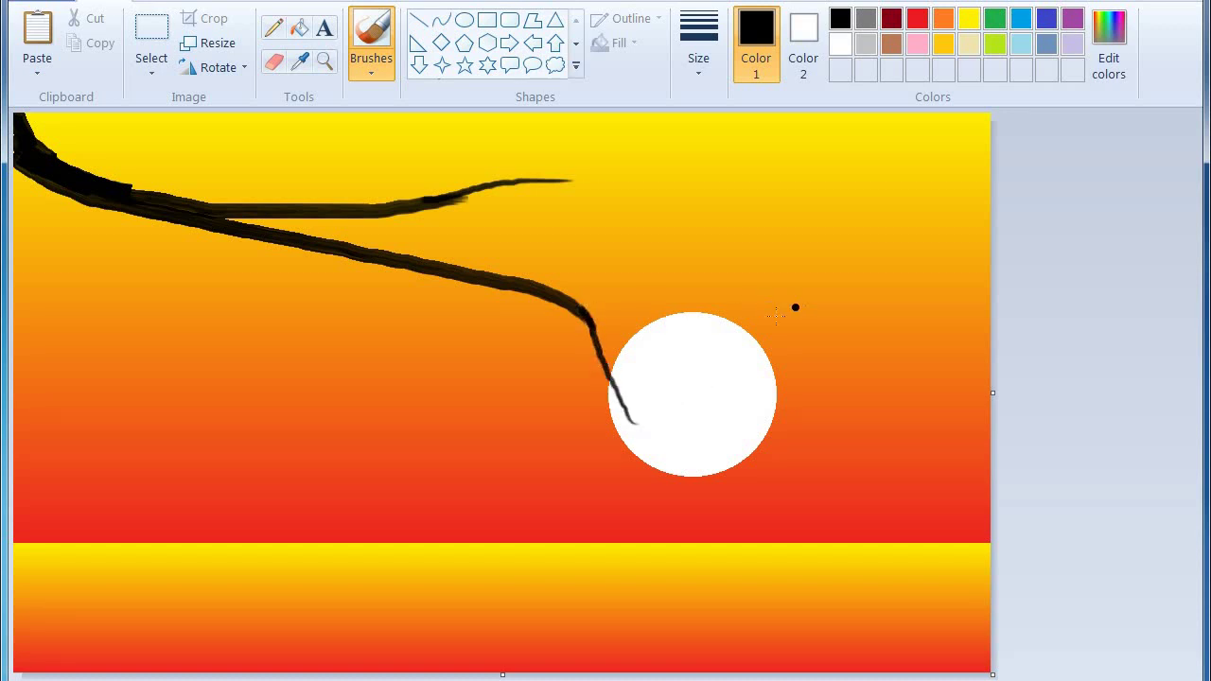
mouse_move(776, 315)
mouse_down()
mouse_move(673, 274)
mouse_move(535, 286)
mouse_up()
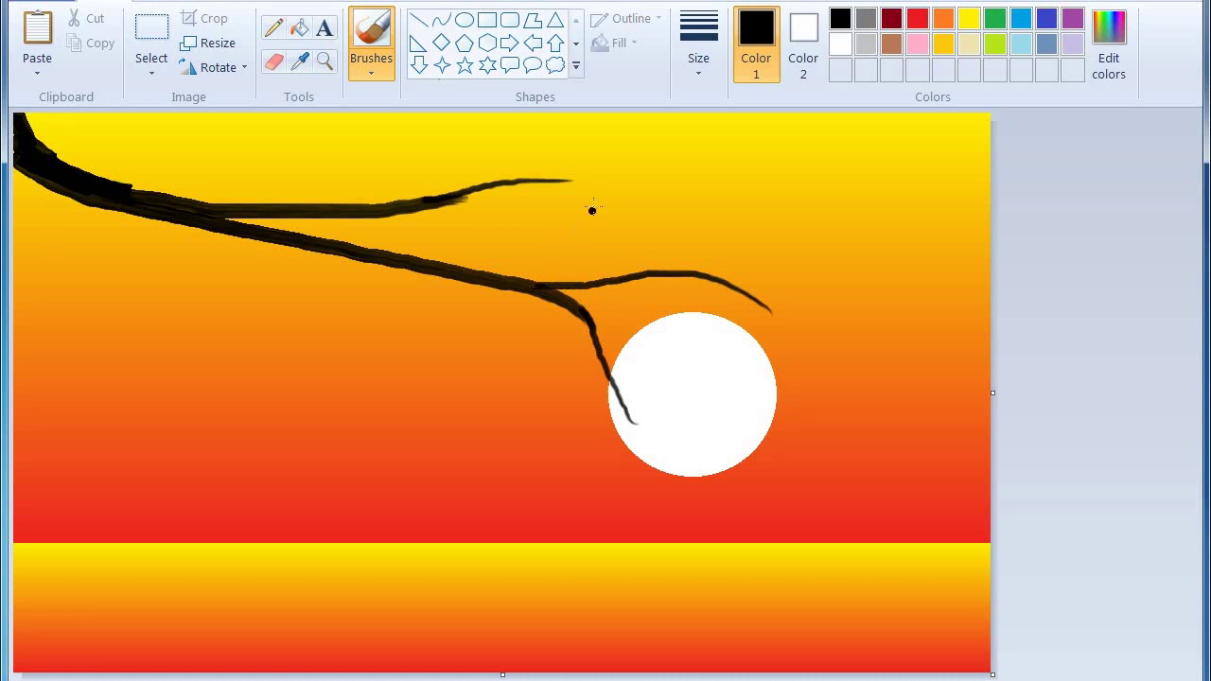
mouse_move(592, 210)
mouse_down()
mouse_move(555, 231)
mouse_move(416, 261)
mouse_up()
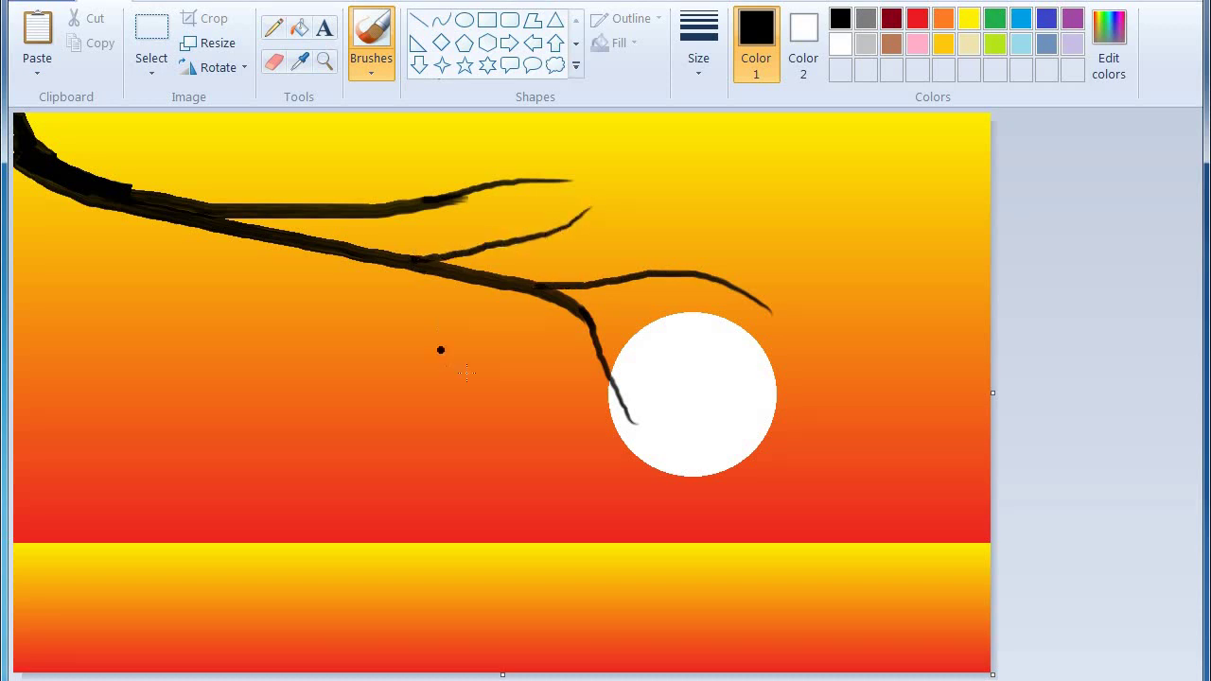
Paint four thin black twigs: one hanging under the lower branch, one above the upper branch, and forks beside and across the sun.
mouse_move(467, 369)
mouse_down()
mouse_move(422, 311)
mouse_move(320, 247)
mouse_up()
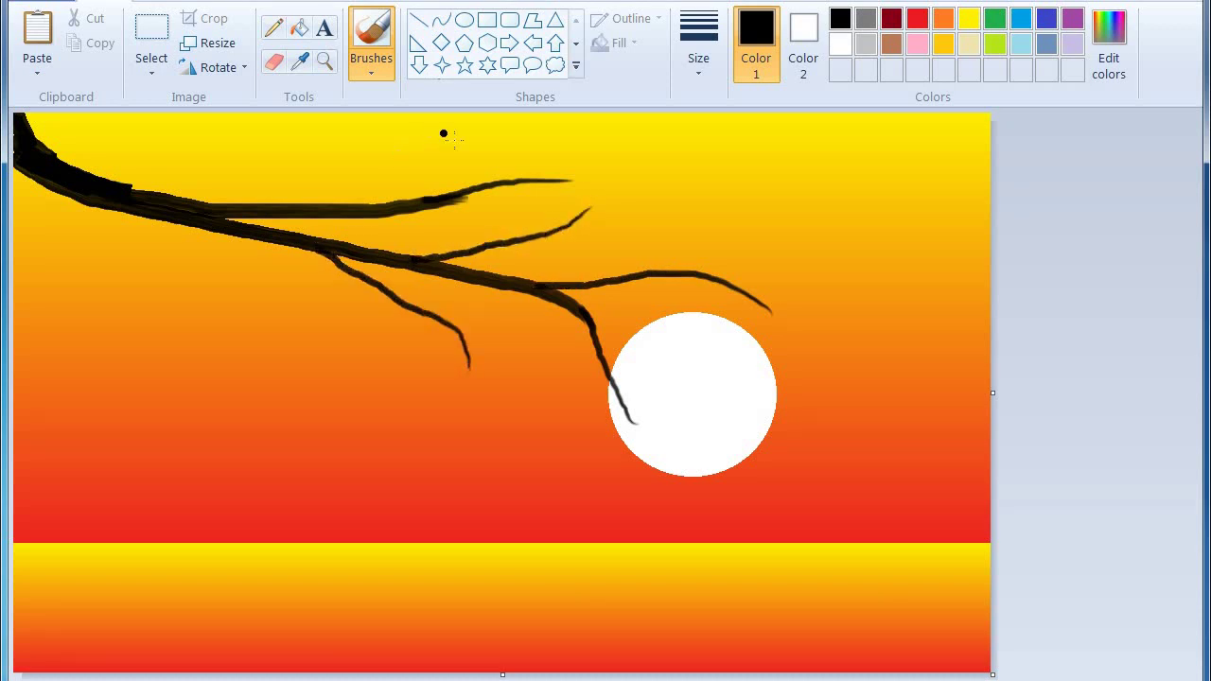
drag(495, 144, 306, 204)
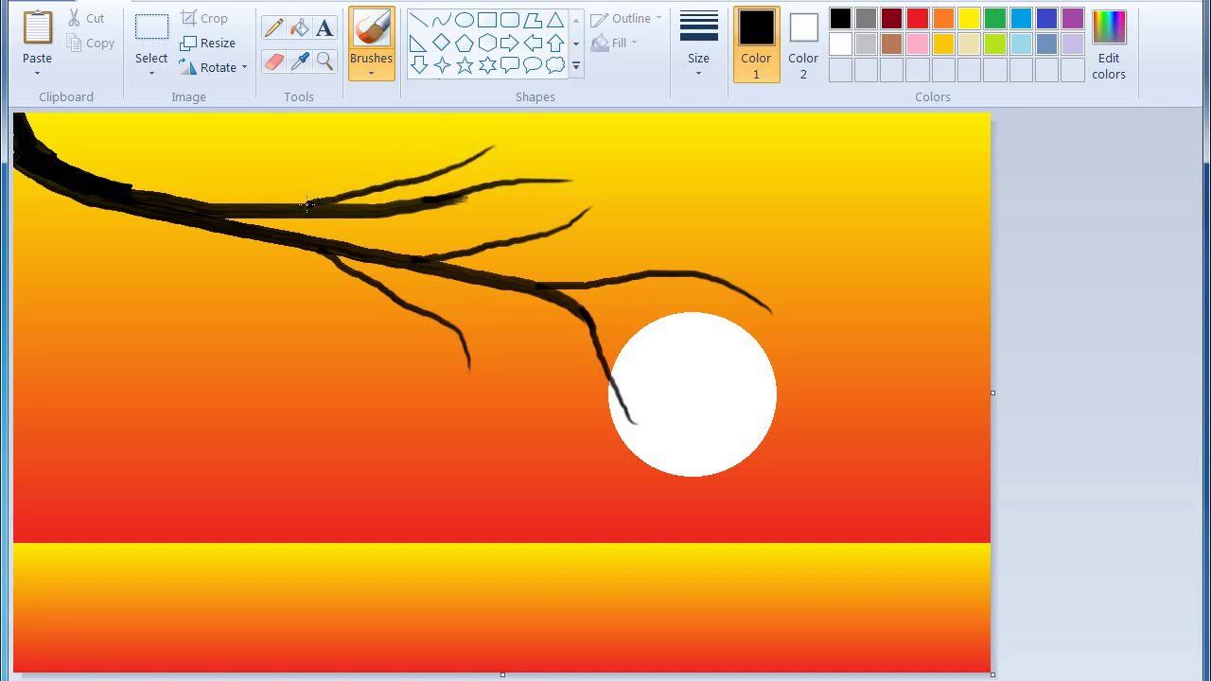
mouse_move(820, 284)
mouse_down()
mouse_move(716, 254)
mouse_move(533, 288)
mouse_up()
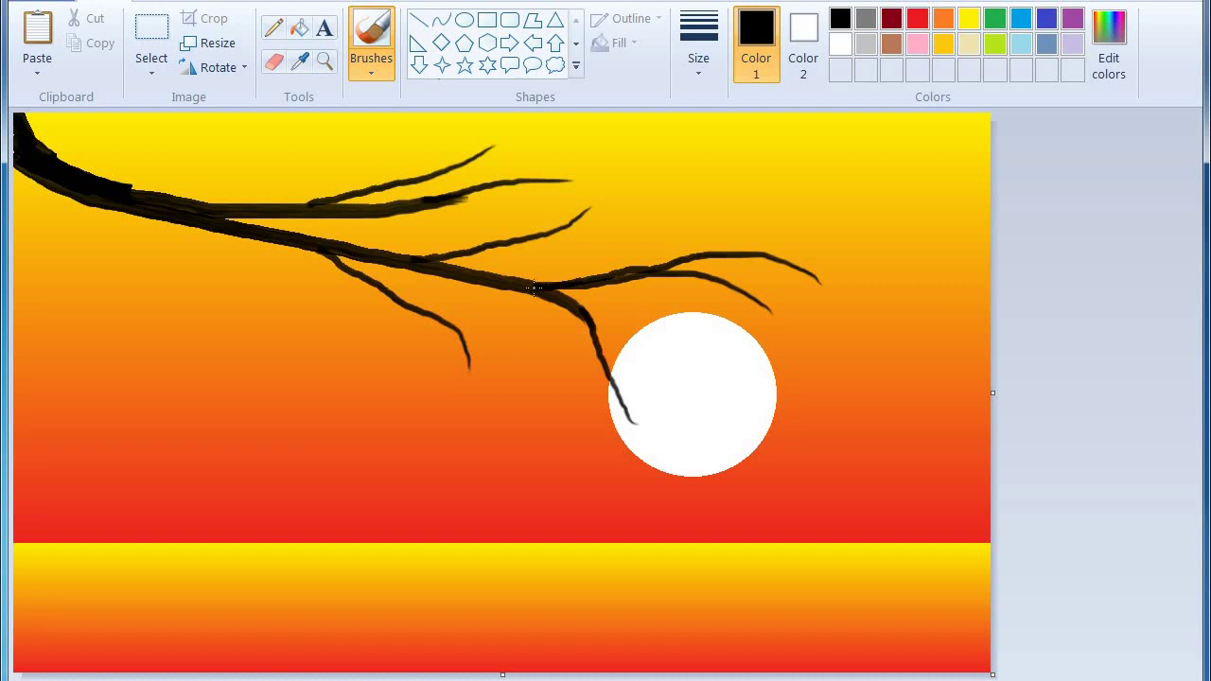
mouse_move(685, 406)
mouse_down()
mouse_move(609, 361)
mouse_move(585, 326)
mouse_up()
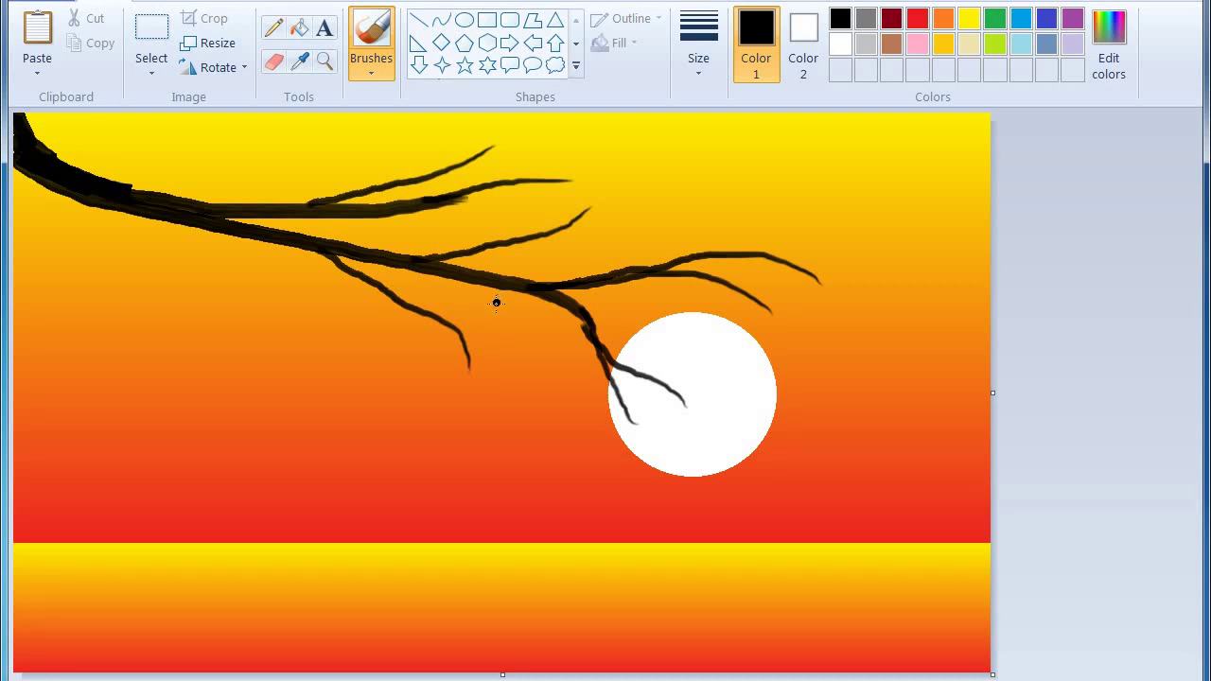
Add short thin black side twigs to the hanging twig, to the forks above the sun, and near the thick base of the branches.
drag(497, 303, 421, 306)
drag(868, 210, 768, 251)
drag(767, 197, 688, 255)
drag(657, 316, 591, 287)
drag(681, 215, 562, 282)
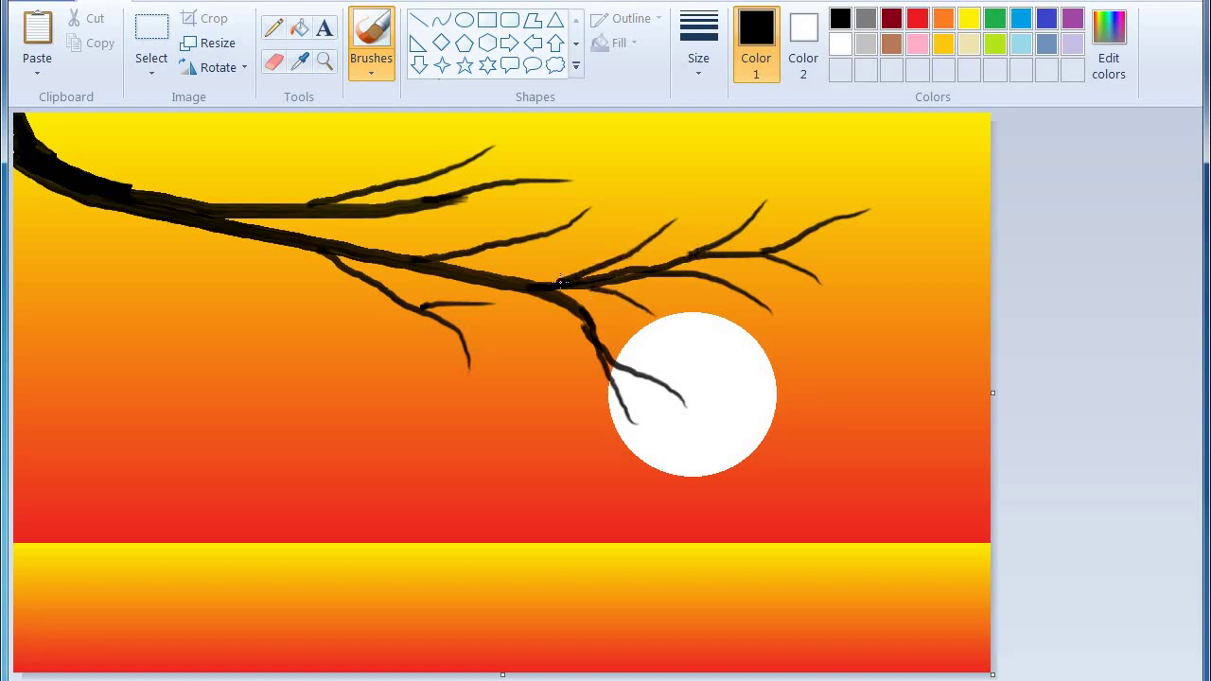
mouse_move(307, 270)
mouse_down()
mouse_move(165, 214)
mouse_move(190, 205)
mouse_move(164, 173)
mouse_move(115, 181)
mouse_up()
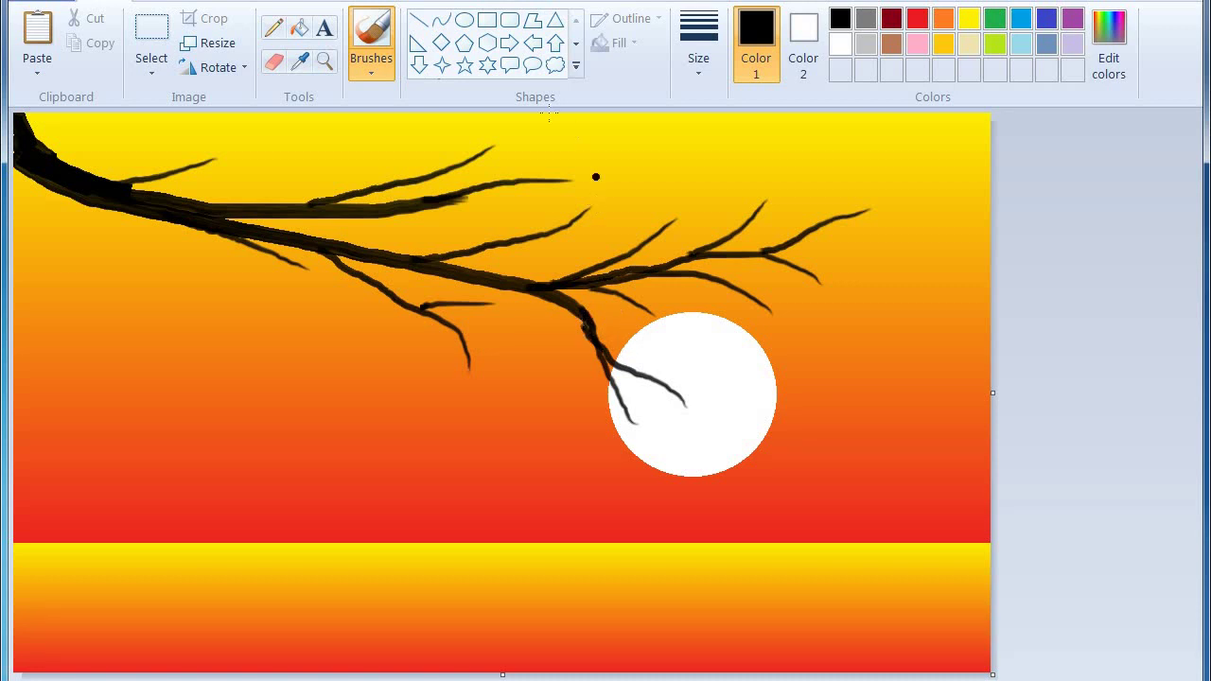
Paint a solid black bumpy shore along the canvas's lower edge with the plain Brush in the thickest size, rising toward the lower-right corner.
click(371, 67)
click(386, 115)
click(686, 53)
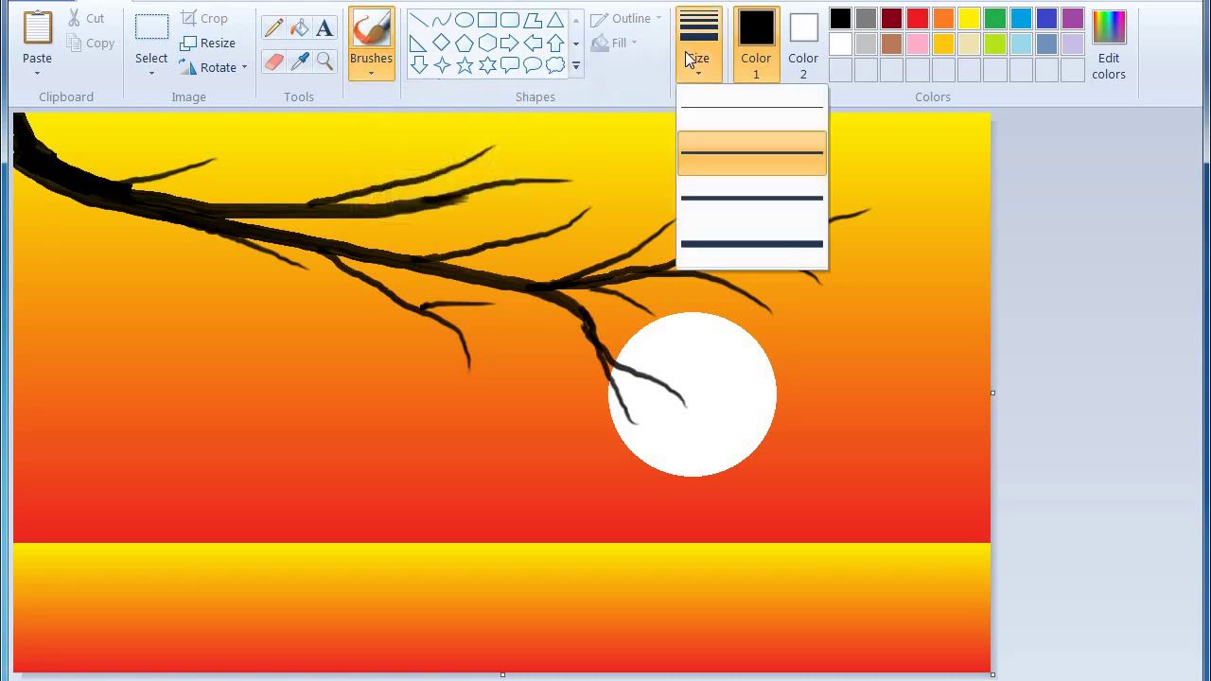
click(757, 245)
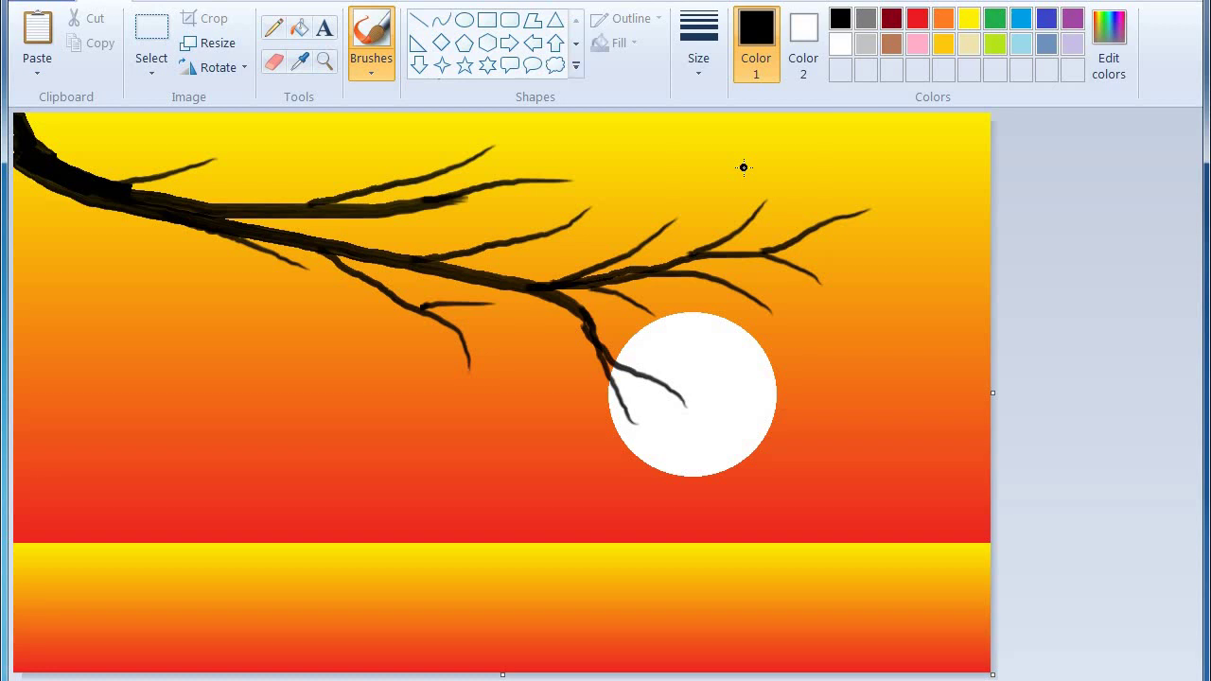
click(744, 167)
mouse_move(588, 648)
mouse_down()
mouse_move(506, 668)
mouse_move(383, 661)
mouse_move(600, 672)
mouse_move(1060, 650)
mouse_move(566, 660)
mouse_move(690, 661)
mouse_move(687, 637)
mouse_move(781, 661)
mouse_move(712, 637)
mouse_move(711, 652)
mouse_move(851, 629)
mouse_move(894, 651)
mouse_move(998, 611)
mouse_move(921, 635)
mouse_move(980, 632)
mouse_move(974, 660)
mouse_up()
drag(930, 622, 768, 635)
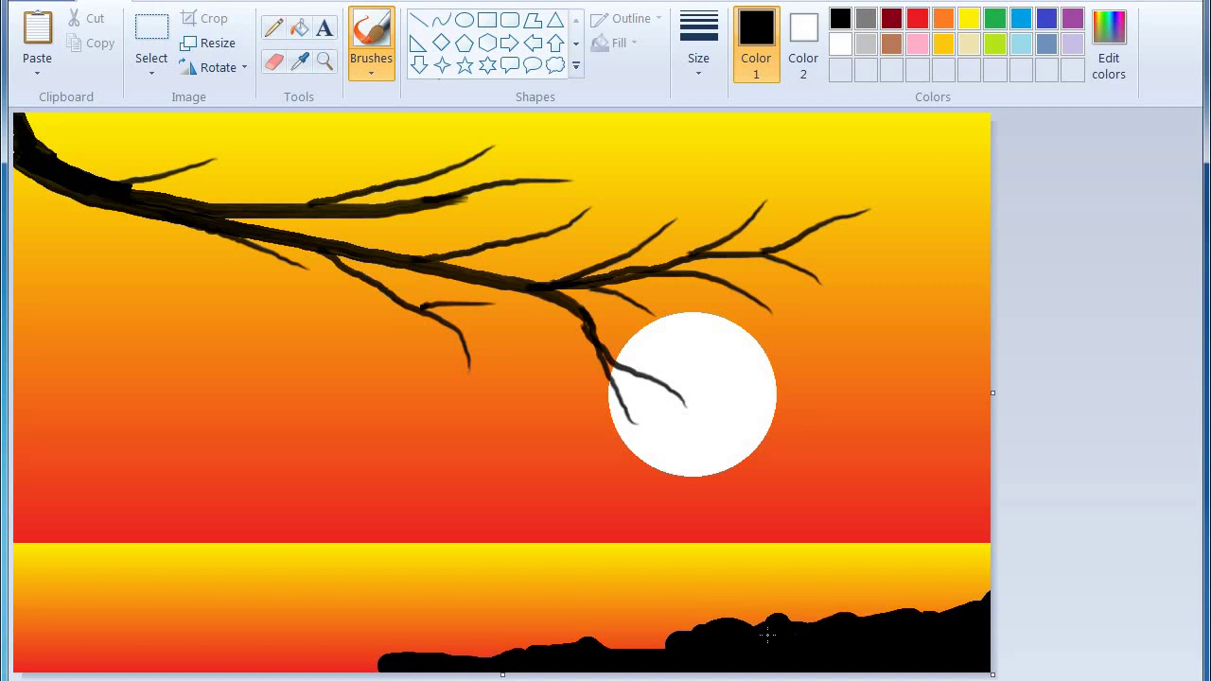
mouse_move(659, 649)
mouse_down()
mouse_move(530, 651)
mouse_move(483, 665)
mouse_up()
drag(383, 665, 295, 671)
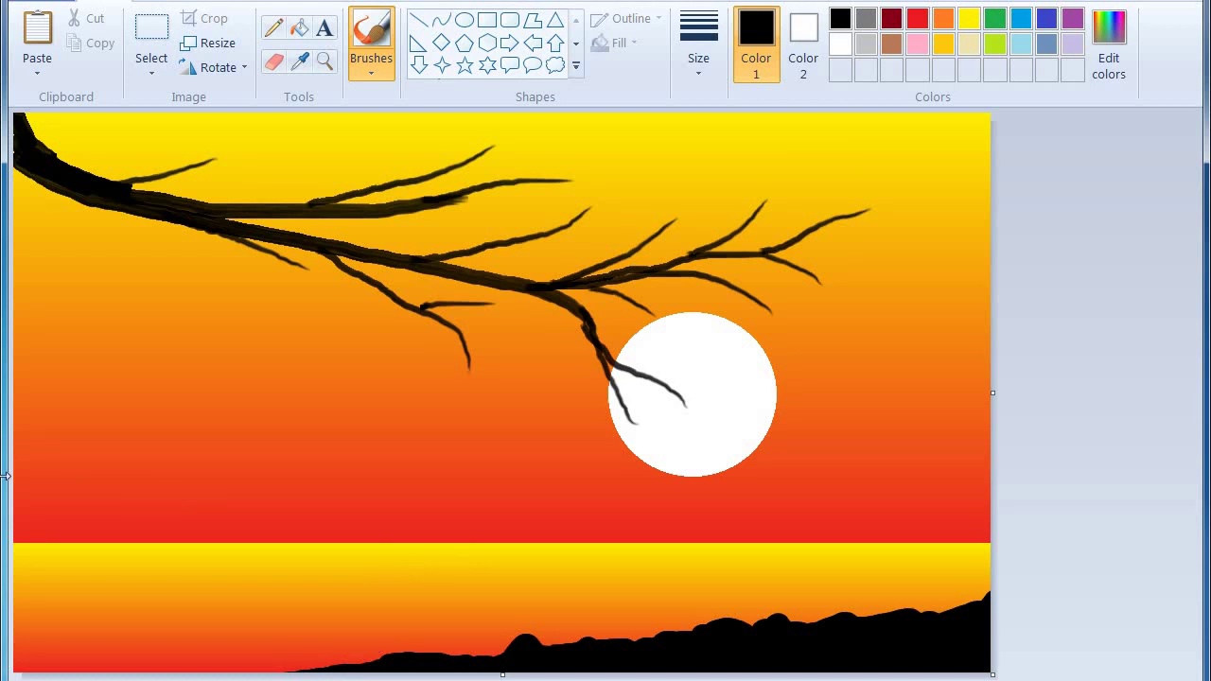
Paint a solid black hilly headland on the horizon at the canvas's left edge, tapering to a thin tip over the water.
mouse_move(21, 483)
mouse_down()
mouse_move(125, 517)
mouse_move(248, 528)
mouse_move(31, 515)
mouse_move(12, 503)
mouse_move(19, 533)
mouse_move(216, 537)
mouse_move(17, 542)
mouse_move(255, 537)
mouse_up()
key(ctrl+z)
click(698, 47)
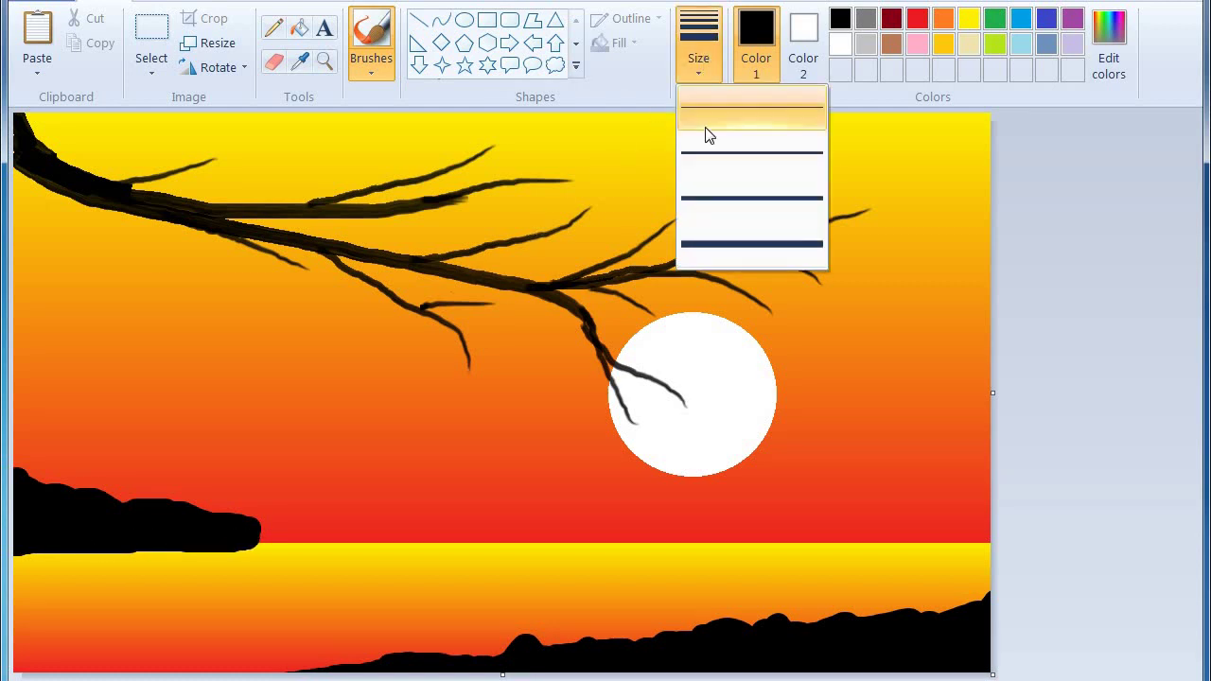
click(728, 244)
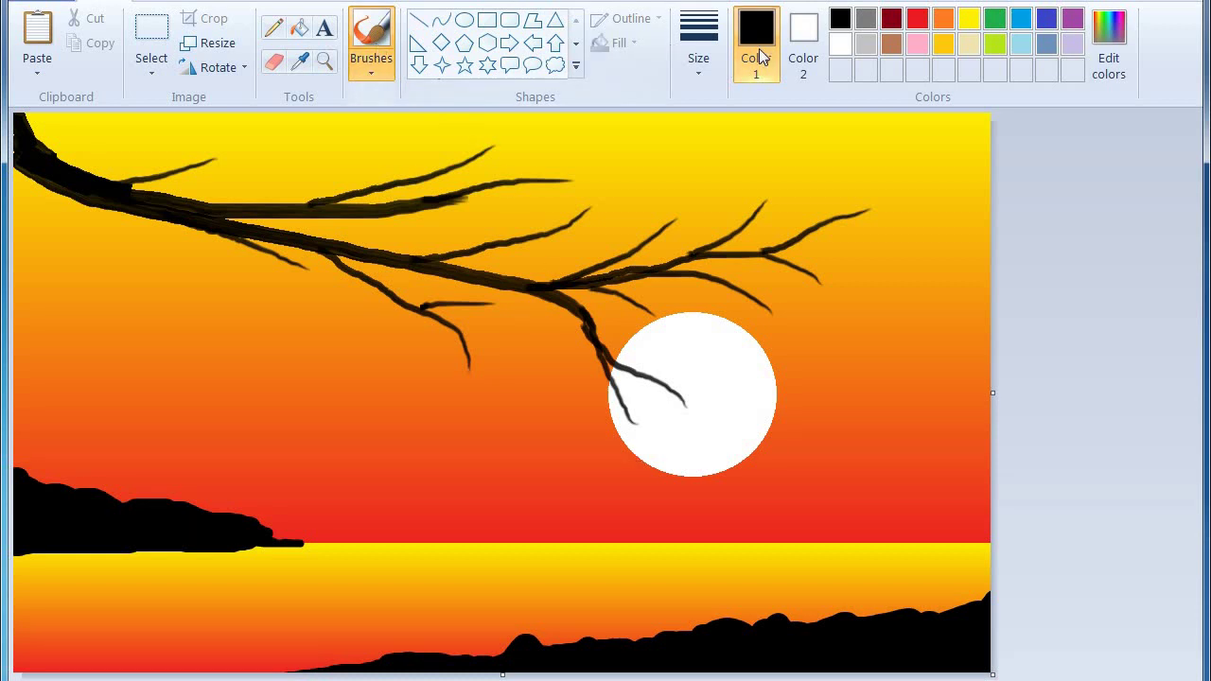
Switch the brush colour to white and dab a few large stars in the sky around the sun and below the branches.
click(838, 43)
click(829, 182)
click(905, 427)
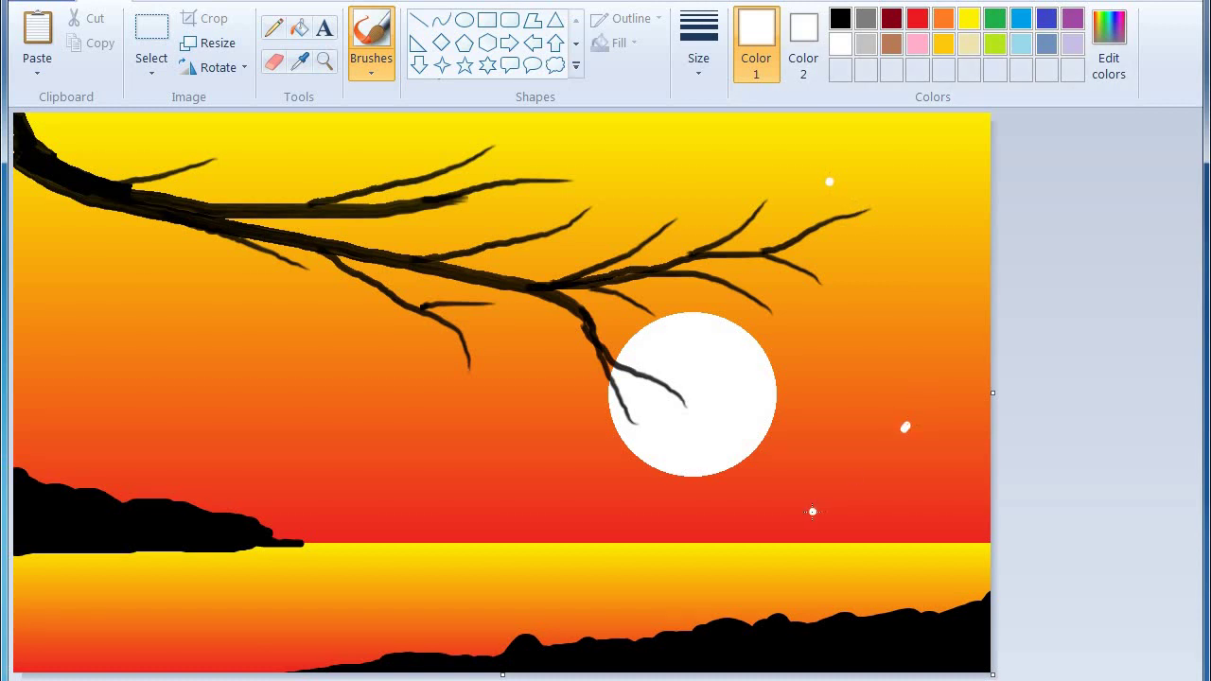
key(ctrl+z)
click(196, 313)
Change the brush size and dot smaller white stars across the sky on both sides of the sun.
click(700, 59)
click(806, 238)
click(903, 275)
click(166, 401)
click(281, 438)
click(423, 487)
click(431, 403)
click(433, 411)
Draw two near-vertical black lines as swing ropes, hanging from the lower branch and ending at about the same height above the headland.
click(418, 23)
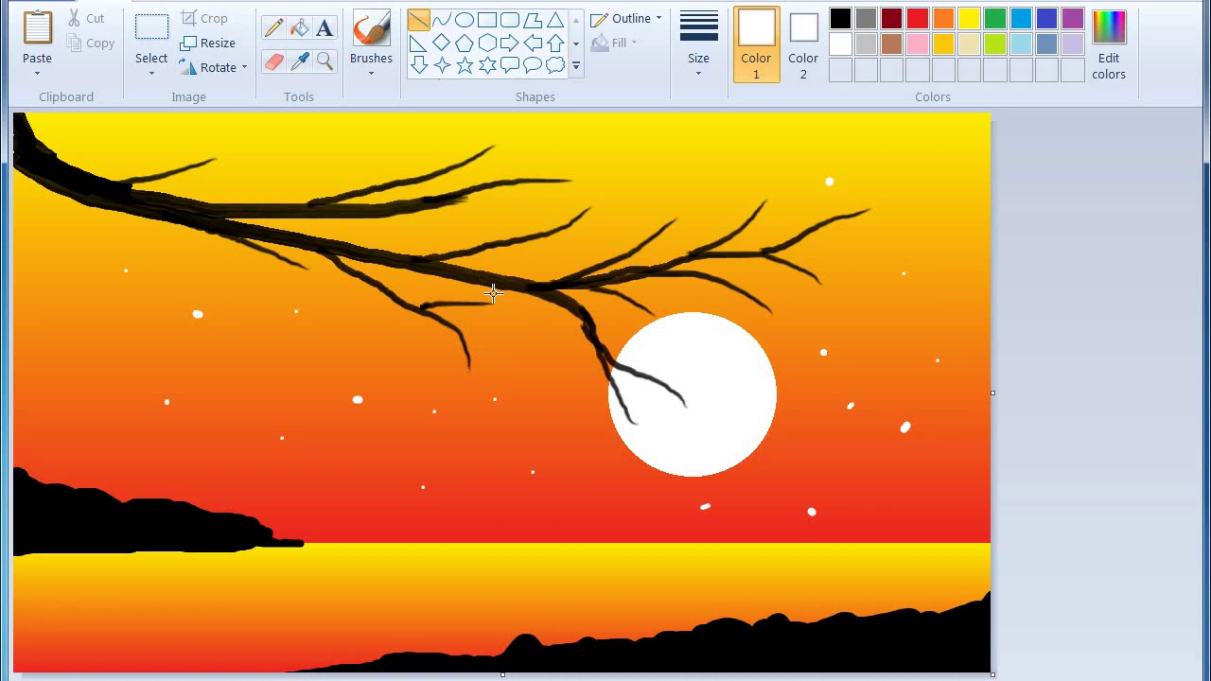
drag(280, 242, 273, 437)
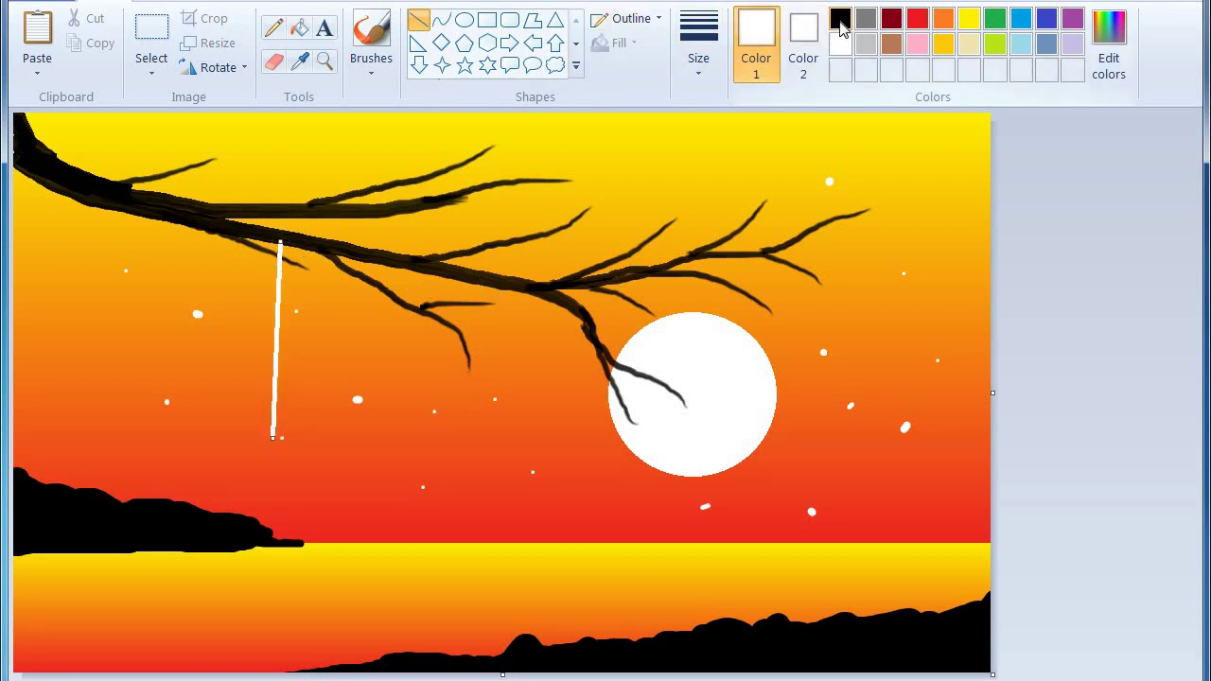
click(840, 19)
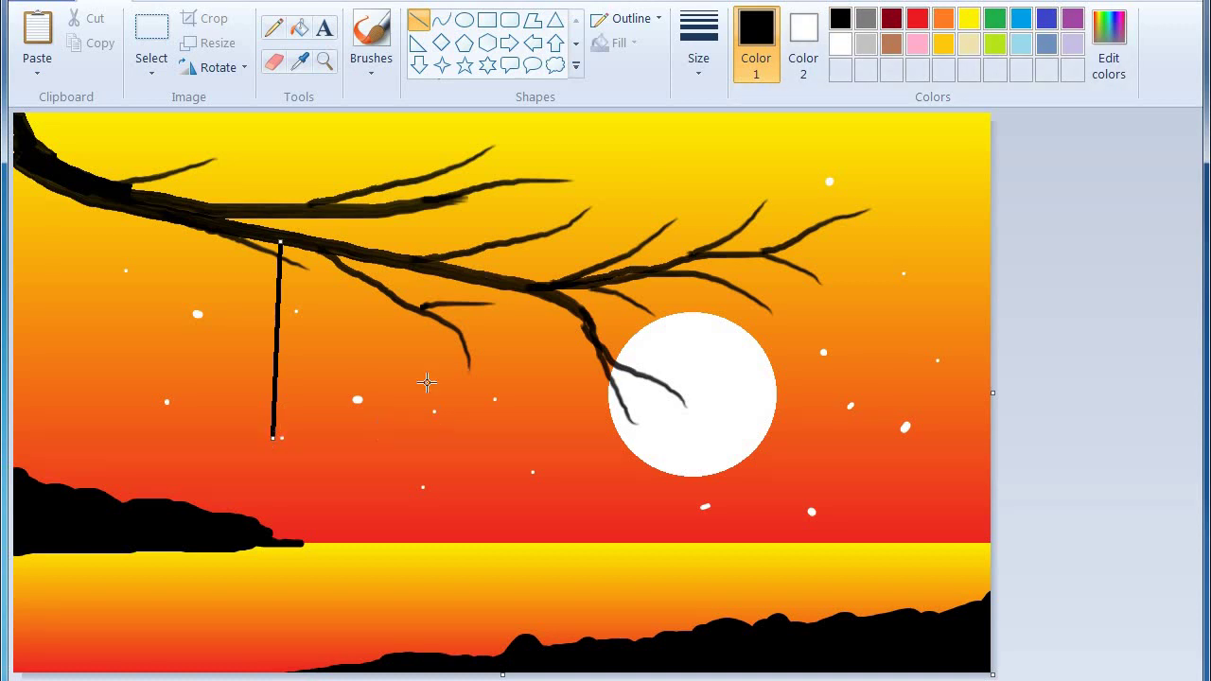
click(1096, 310)
drag(382, 265, 380, 439)
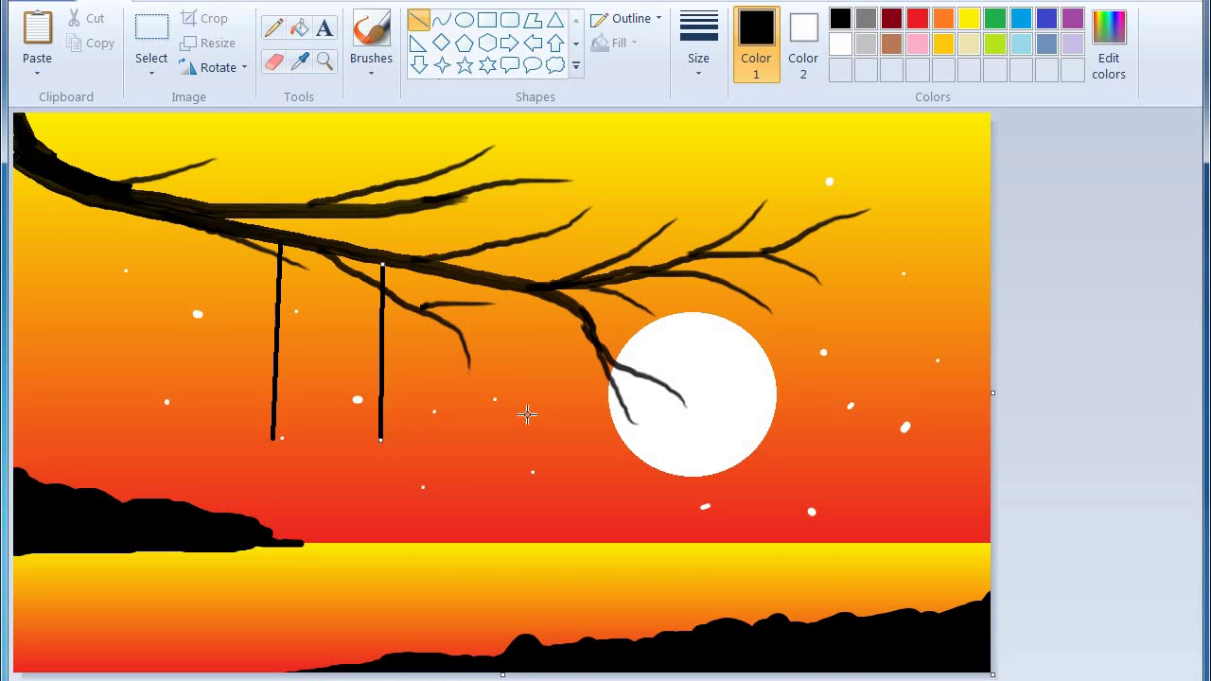
click(1090, 336)
Draw the swing seat as two thicker black horizontal lines between the rope ends, overlapping them into one solid bar.
click(697, 72)
click(714, 245)
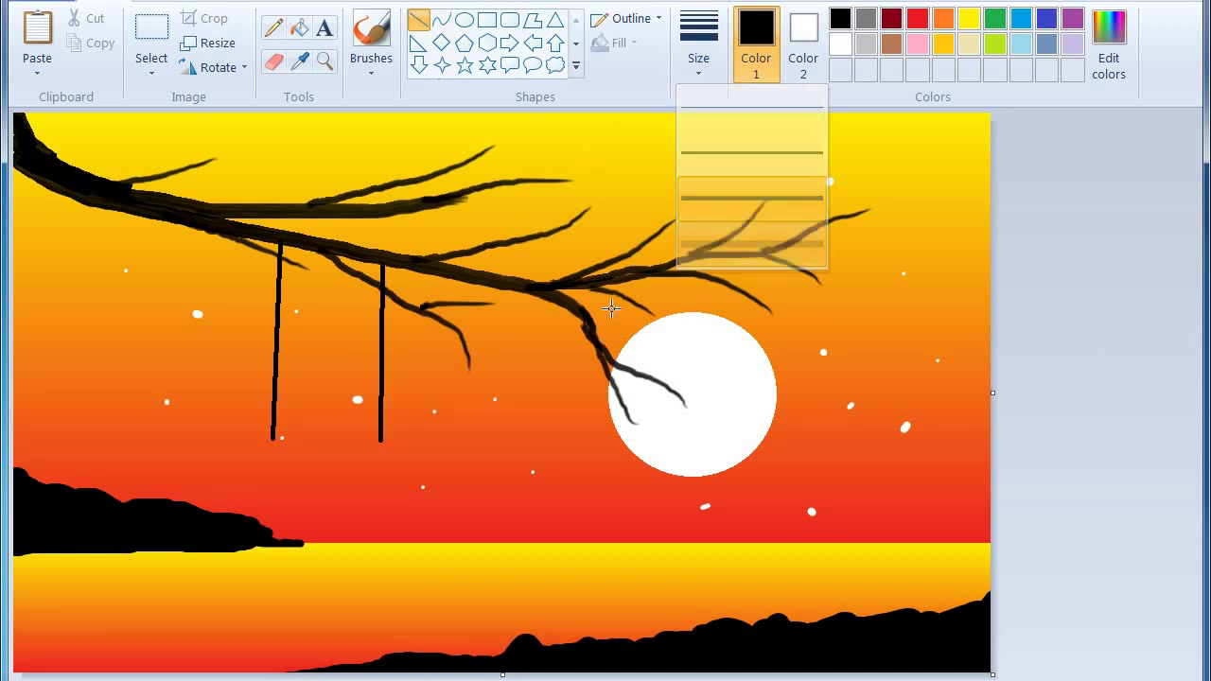
drag(271, 437, 379, 438)
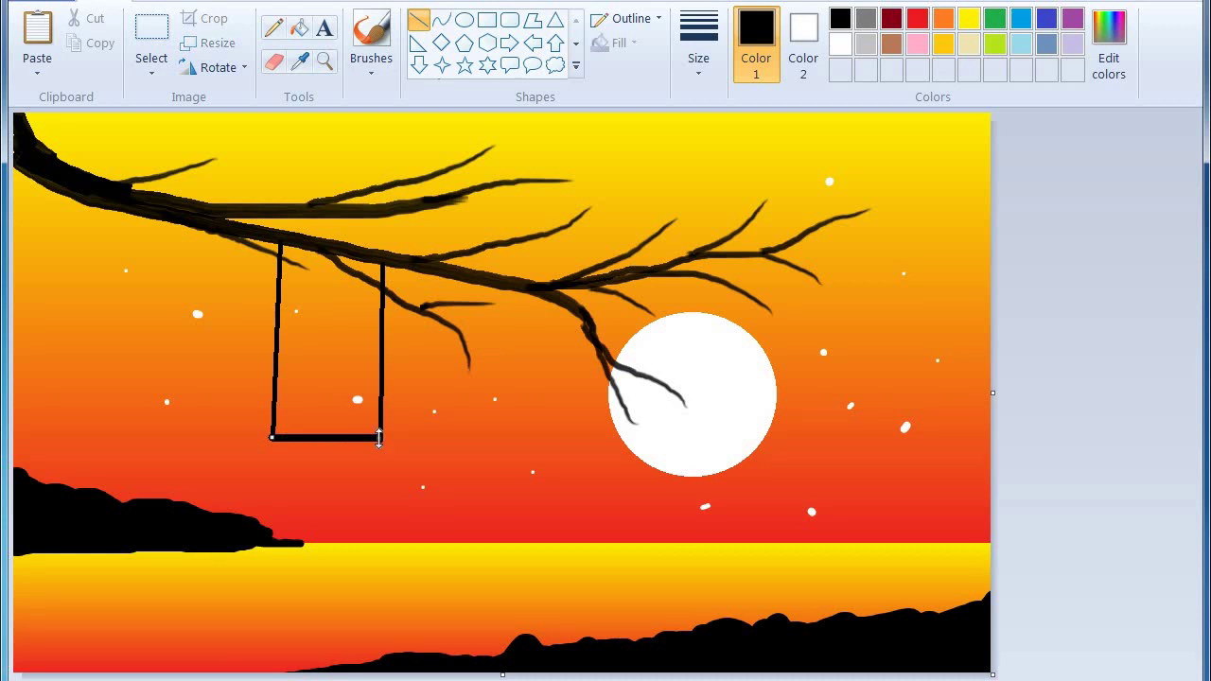
click(903, 323)
drag(272, 429, 379, 430)
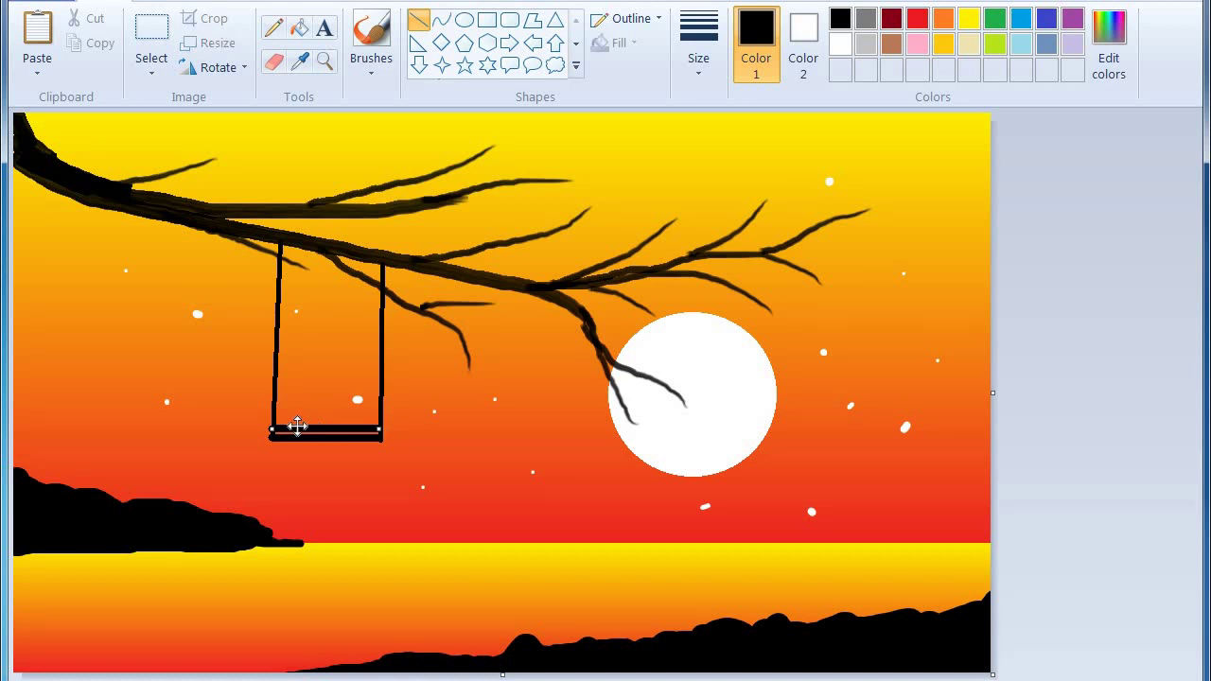
drag(294, 431, 293, 436)
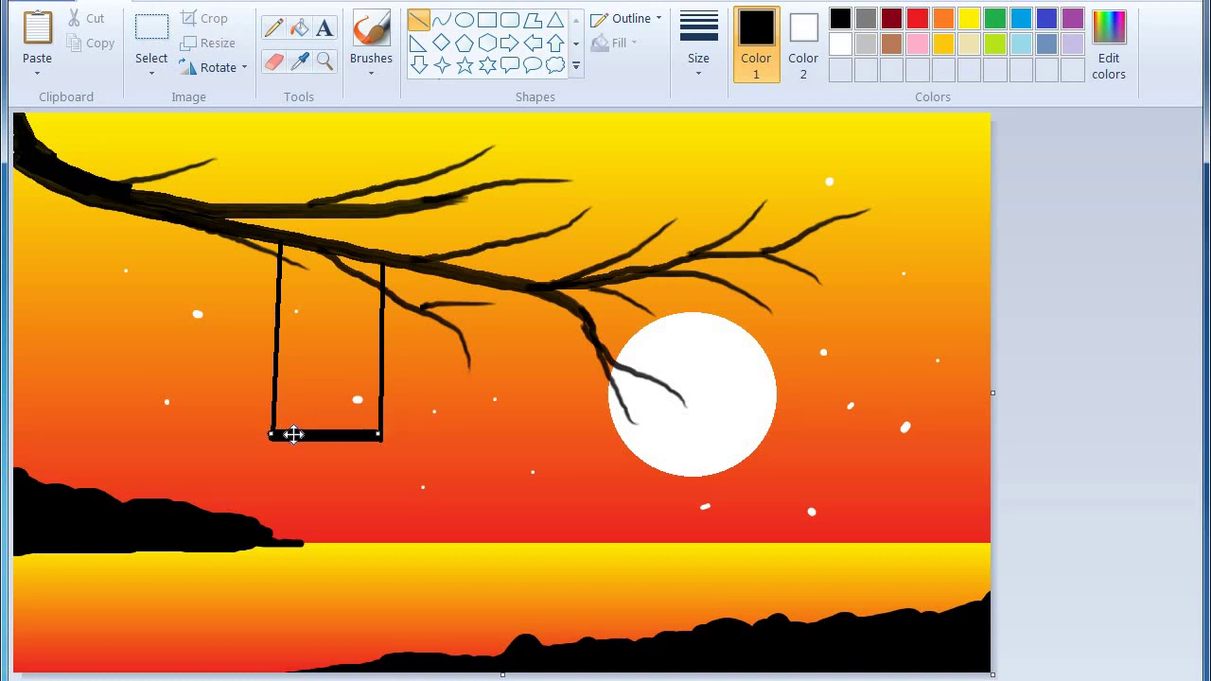
click(966, 272)
Paint black silhouettes of an adult and a smaller child with the Brush, seated side by side on the swing with joined arms.
click(371, 33)
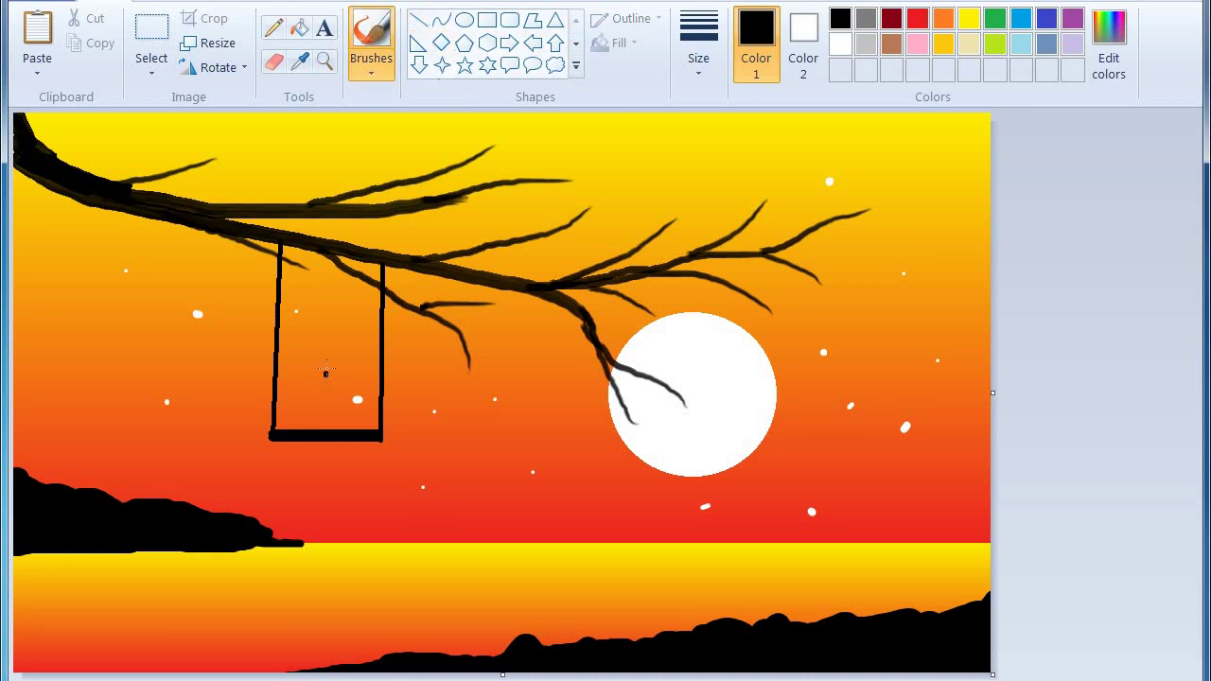
mouse_move(326, 372)
mouse_down()
mouse_move(301, 410)
mouse_move(360, 399)
mouse_up()
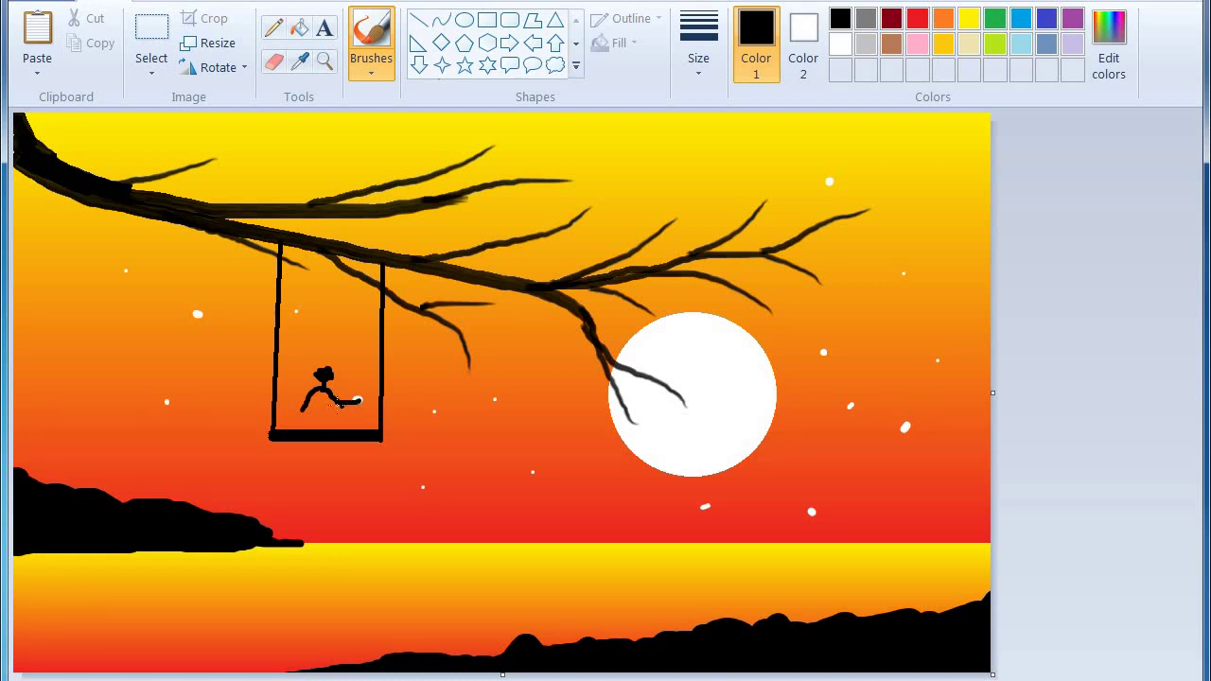
mouse_move(359, 384)
mouse_down()
mouse_move(352, 401)
mouse_move(349, 390)
mouse_up()
drag(362, 397, 369, 433)
key(ctrl+z)
mouse_move(357, 384)
mouse_down()
mouse_move(355, 429)
mouse_move(356, 403)
mouse_move(365, 420)
mouse_move(372, 407)
mouse_move(372, 429)
mouse_move(360, 411)
mouse_move(358, 426)
mouse_move(359, 408)
mouse_move(347, 433)
mouse_move(315, 397)
mouse_move(344, 440)
mouse_move(306, 407)
mouse_move(306, 433)
mouse_move(311, 390)
mouse_move(309, 407)
mouse_move(315, 391)
mouse_move(319, 427)
mouse_up()
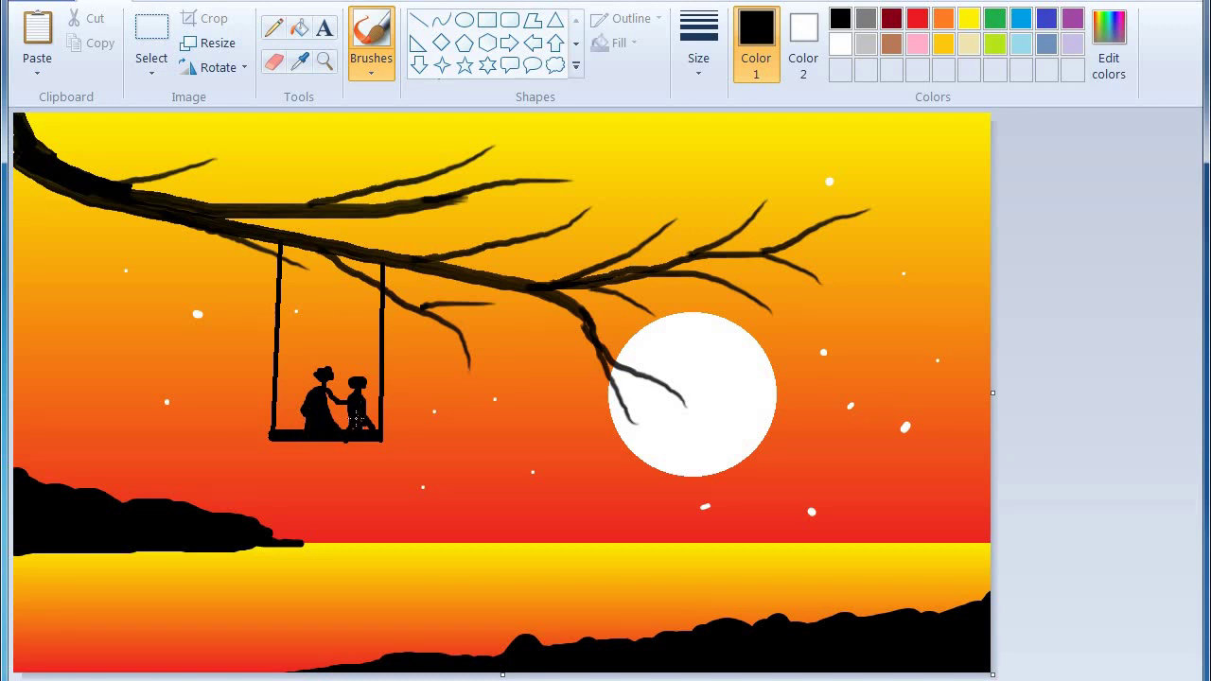
Paint the adult's wide skirt and the child's feet below the seat, and refine the adult's head and the child's arm reaching the rope.
drag(341, 432, 345, 433)
mouse_move(362, 443)
mouse_down()
mouse_move(309, 426)
mouse_move(288, 469)
mouse_move(351, 463)
mouse_move(335, 433)
mouse_move(331, 451)
mouse_move(346, 458)
mouse_move(289, 468)
mouse_move(321, 435)
mouse_move(297, 457)
mouse_move(311, 440)
mouse_move(324, 468)
mouse_move(333, 445)
mouse_move(350, 466)
mouse_move(324, 454)
mouse_move(352, 464)
mouse_move(317, 446)
mouse_move(306, 457)
mouse_move(338, 456)
mouse_up()
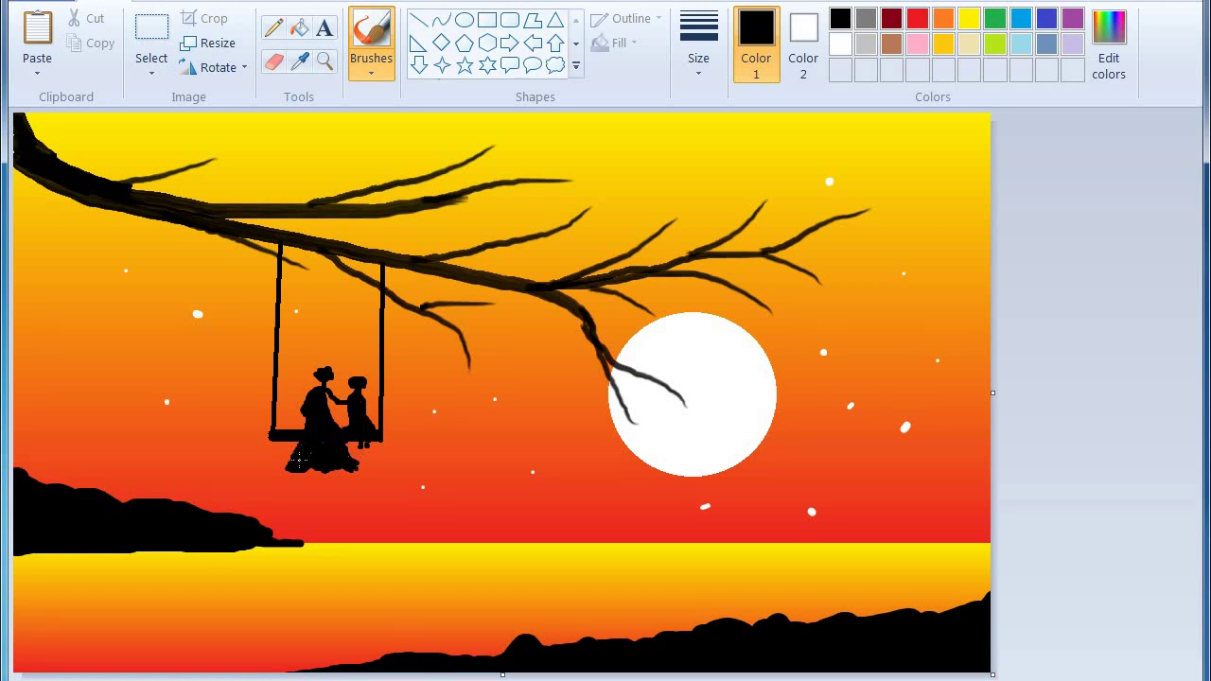
drag(319, 371, 314, 393)
drag(326, 396, 336, 403)
drag(365, 404, 376, 396)
click(285, 396)
Paint black hair trailing behind both figures' heads with the second-thinnest brush size.
click(700, 65)
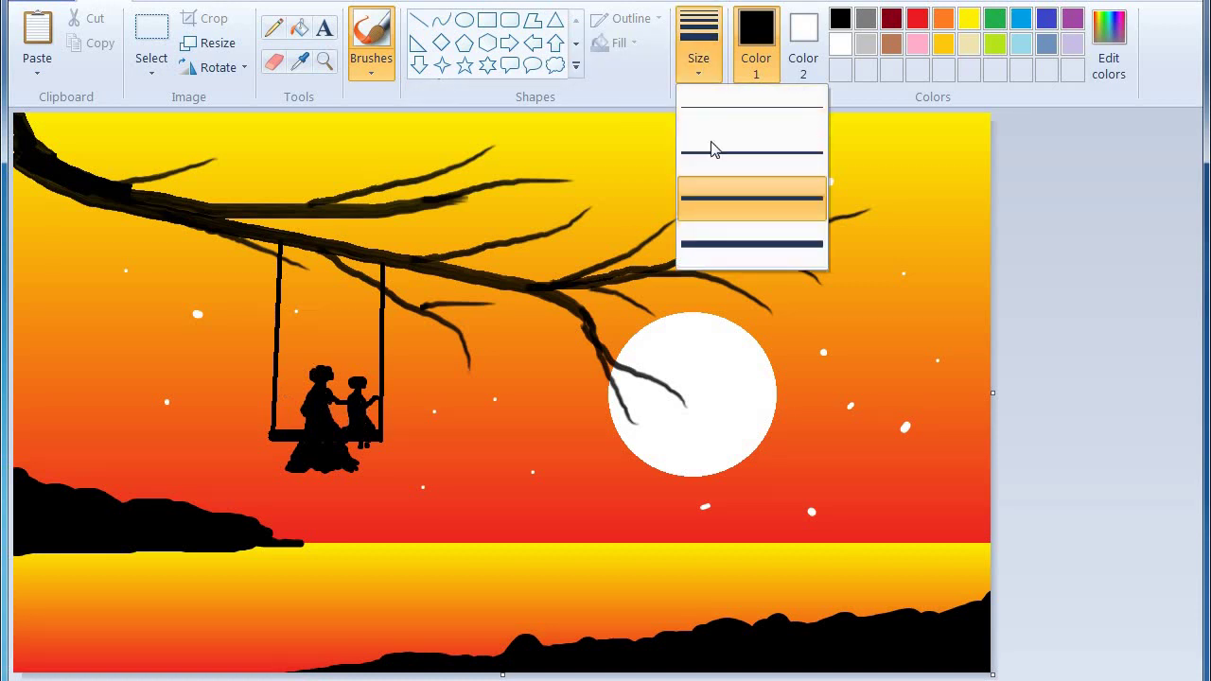
click(724, 160)
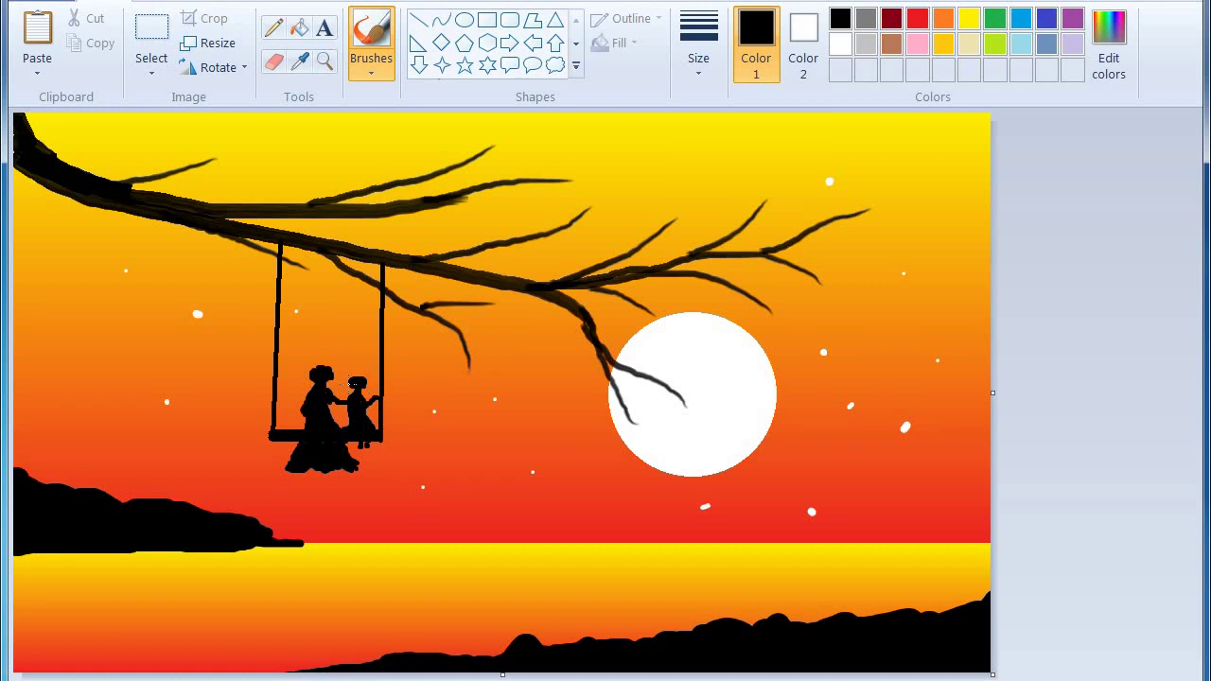
mouse_move(352, 382)
mouse_down()
mouse_move(302, 373)
mouse_move(316, 360)
mouse_move(326, 373)
mouse_up()
key(ctrl+z)
mouse_move(315, 374)
mouse_down()
mouse_move(298, 392)
mouse_move(311, 370)
mouse_up()
drag(356, 385, 341, 387)
drag(355, 390, 369, 389)
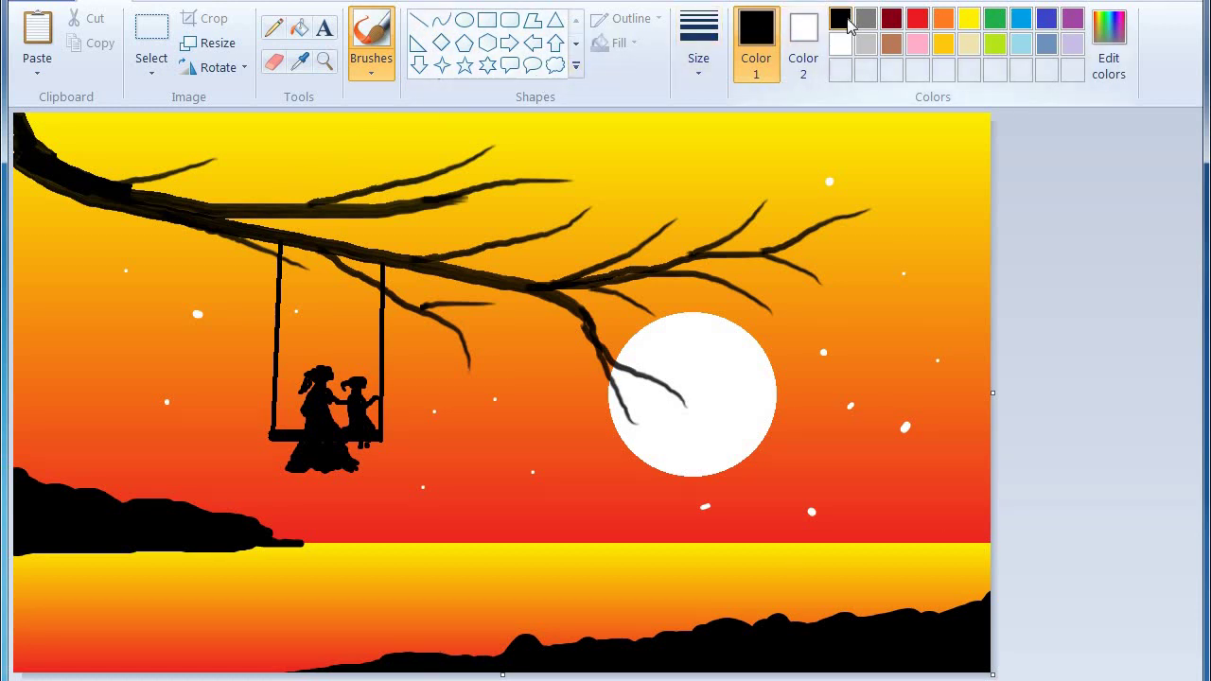
Scatter small white stars and short flecks across the remaining sky with the thin brush sizes.
click(840, 44)
click(704, 82)
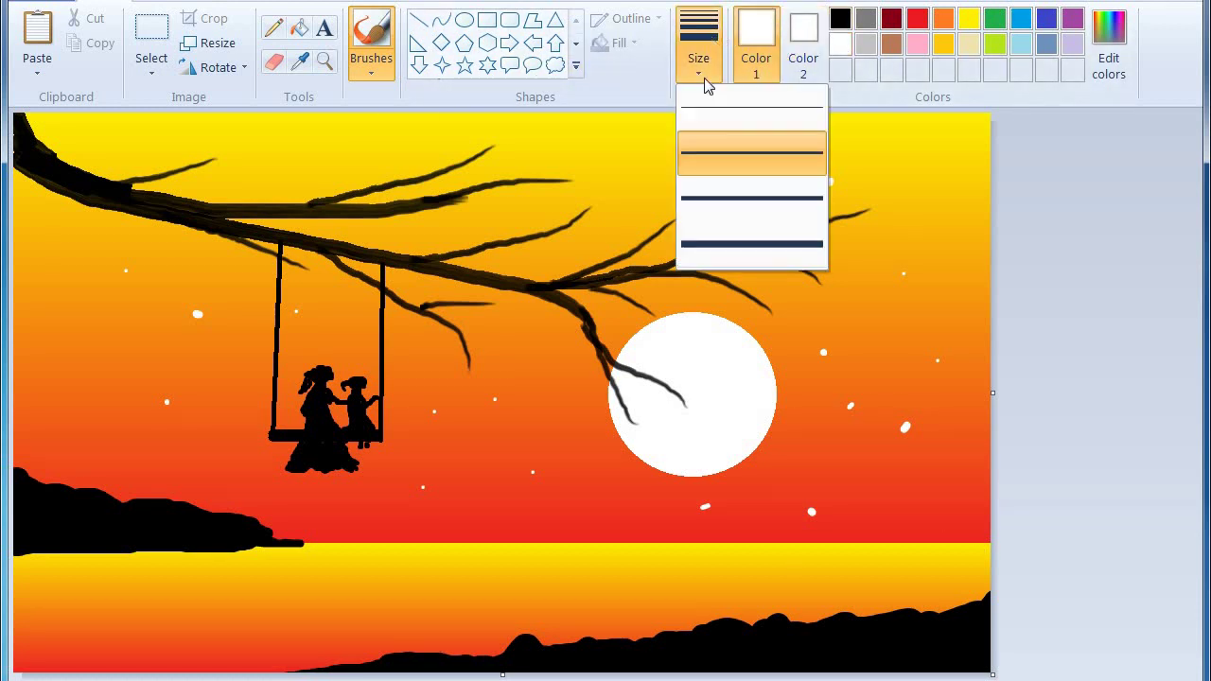
click(805, 151)
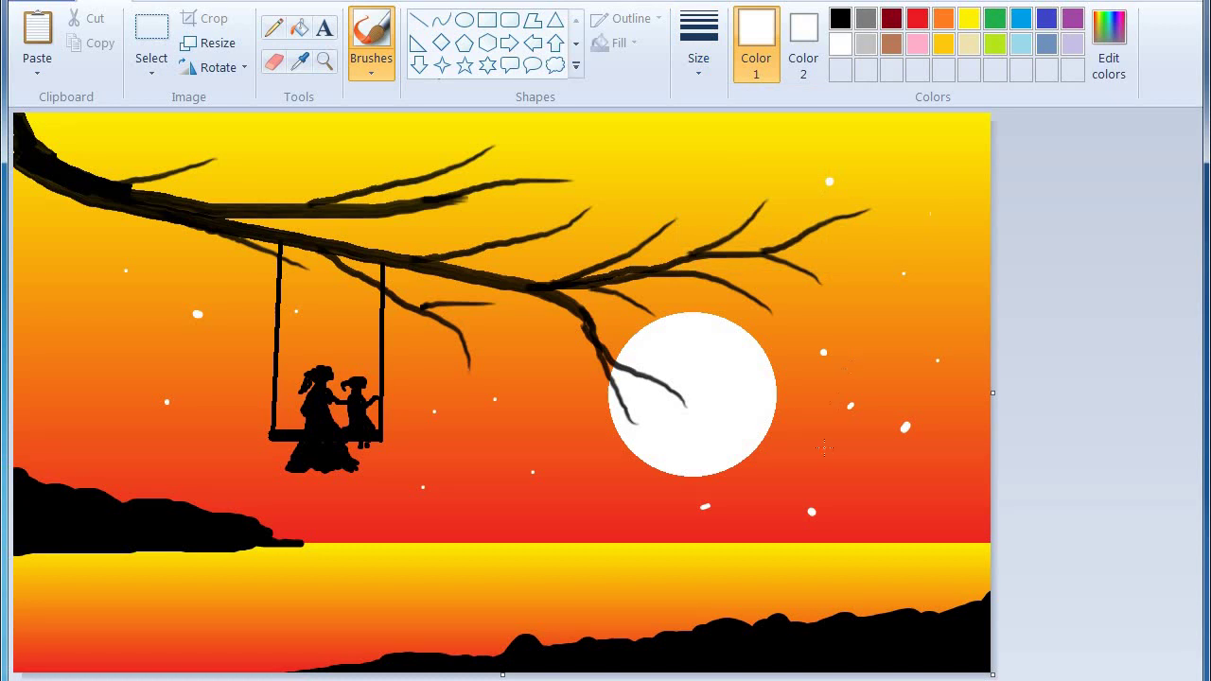
click(719, 53)
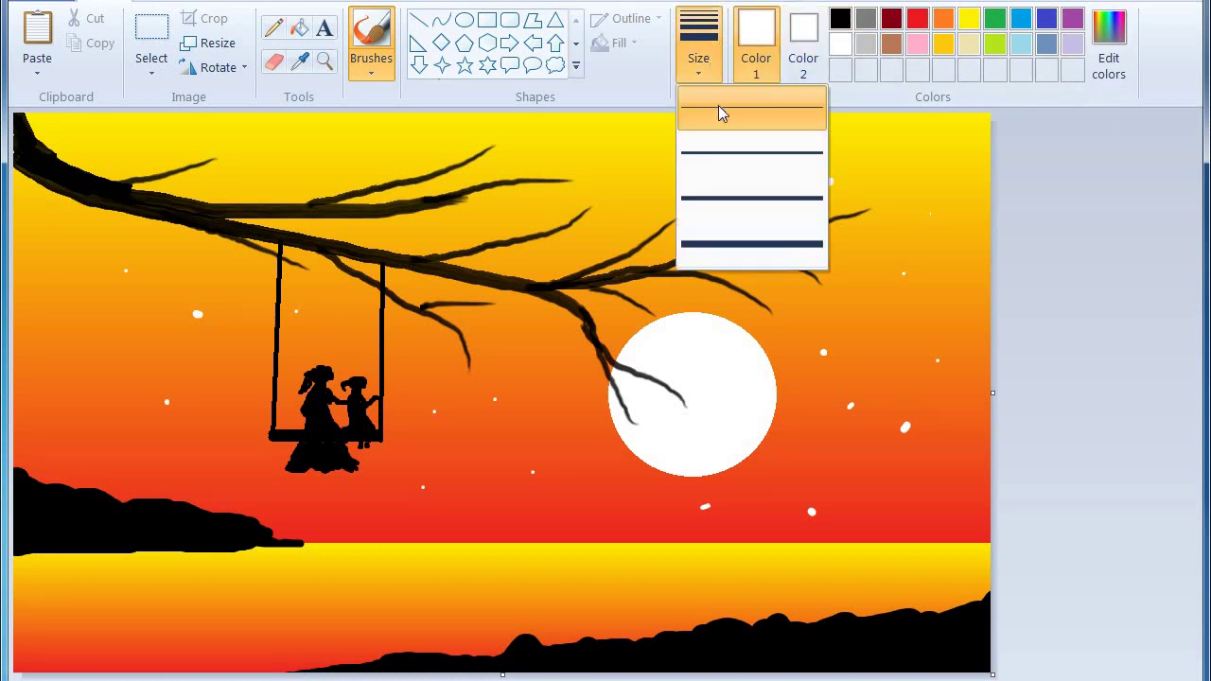
click(738, 152)
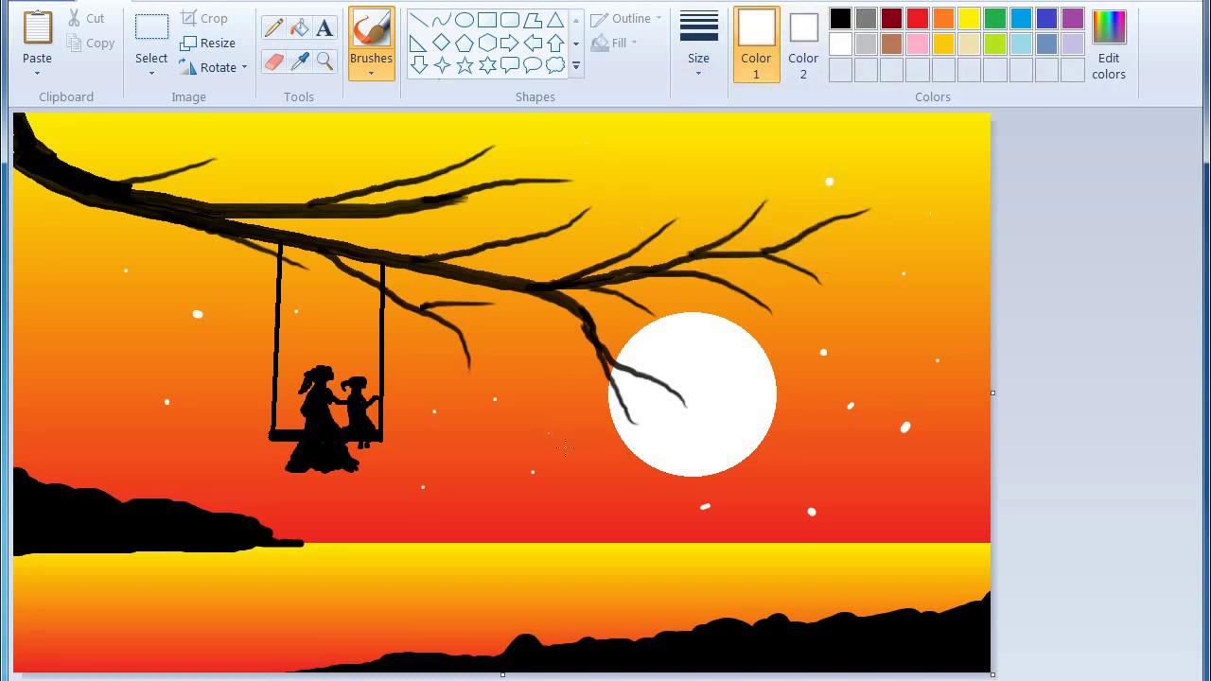
click(535, 519)
drag(67, 352, 67, 361)
drag(71, 274, 66, 281)
click(394, 527)
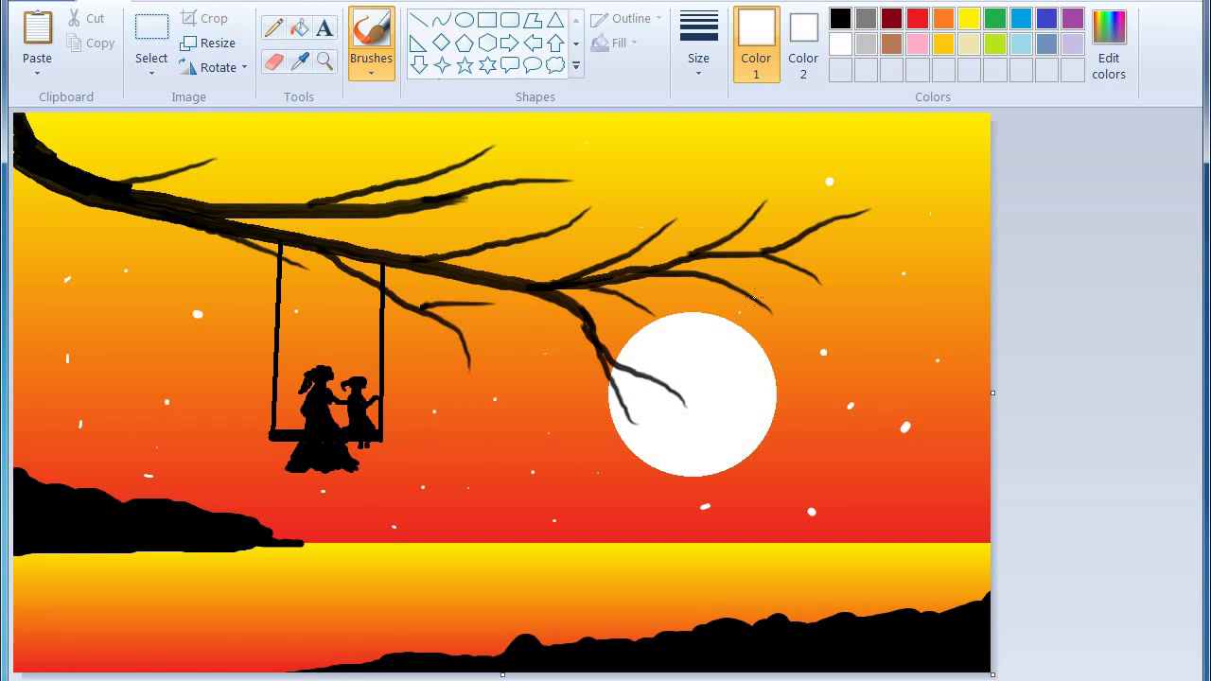